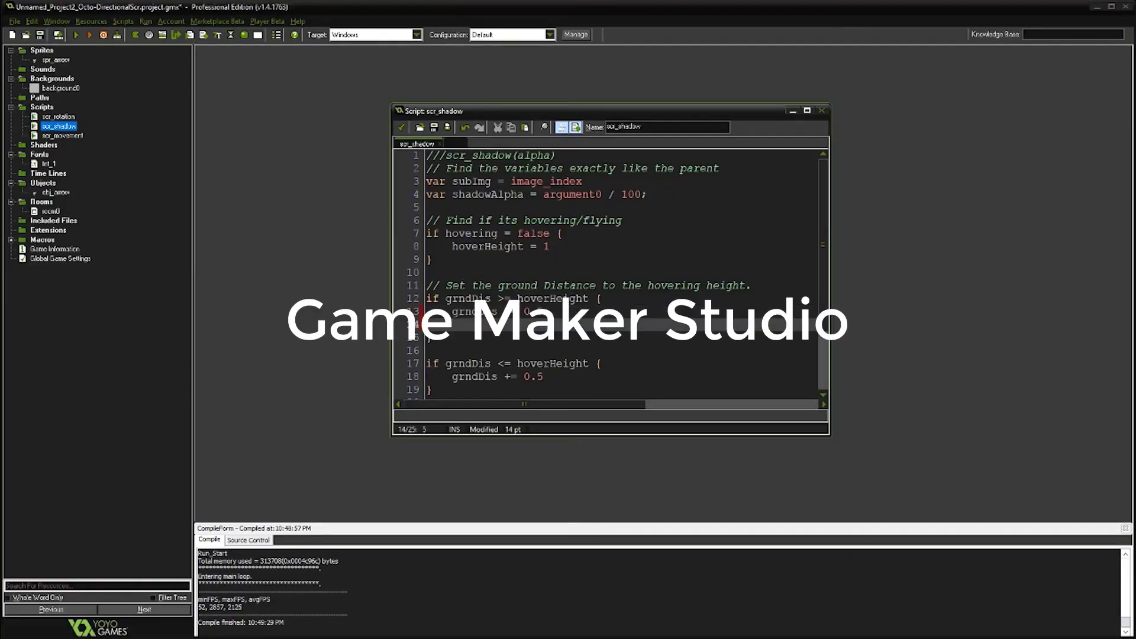
Step: Begin an 'if hovering =' line in scr_shadow, then give obj_arrow a Keyboard Up event
{"action": "key", "text": "Return"}
{"action": "type", "text": "if hovering ="}
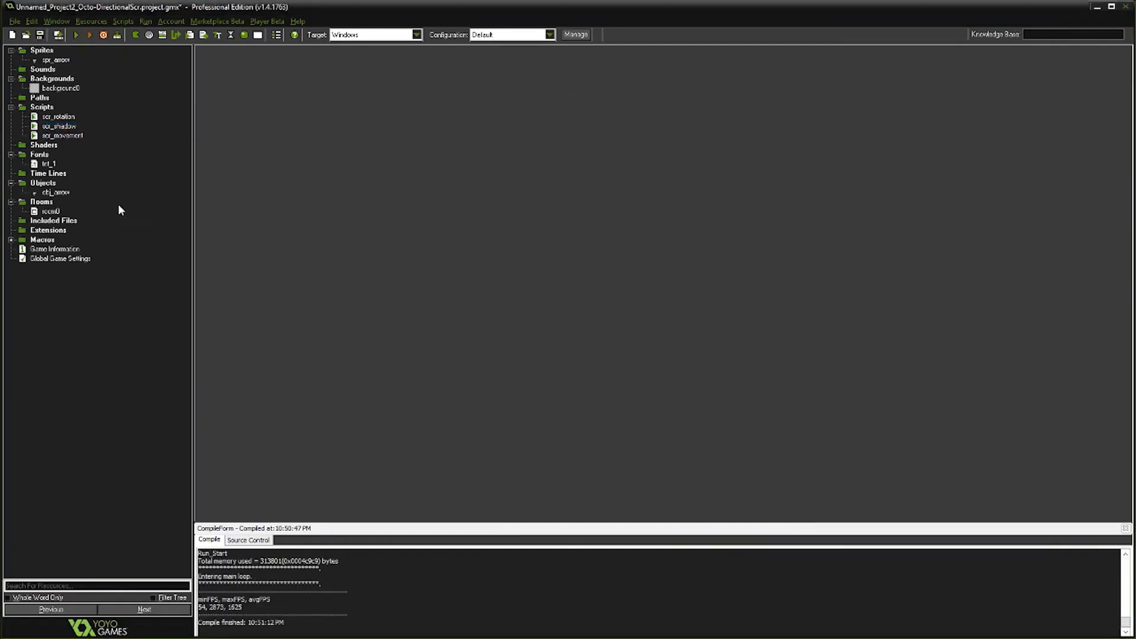
{"action": "double_click", "coordinate": [55, 192]}
{"action": "left_click", "coordinate": [421, 287]}
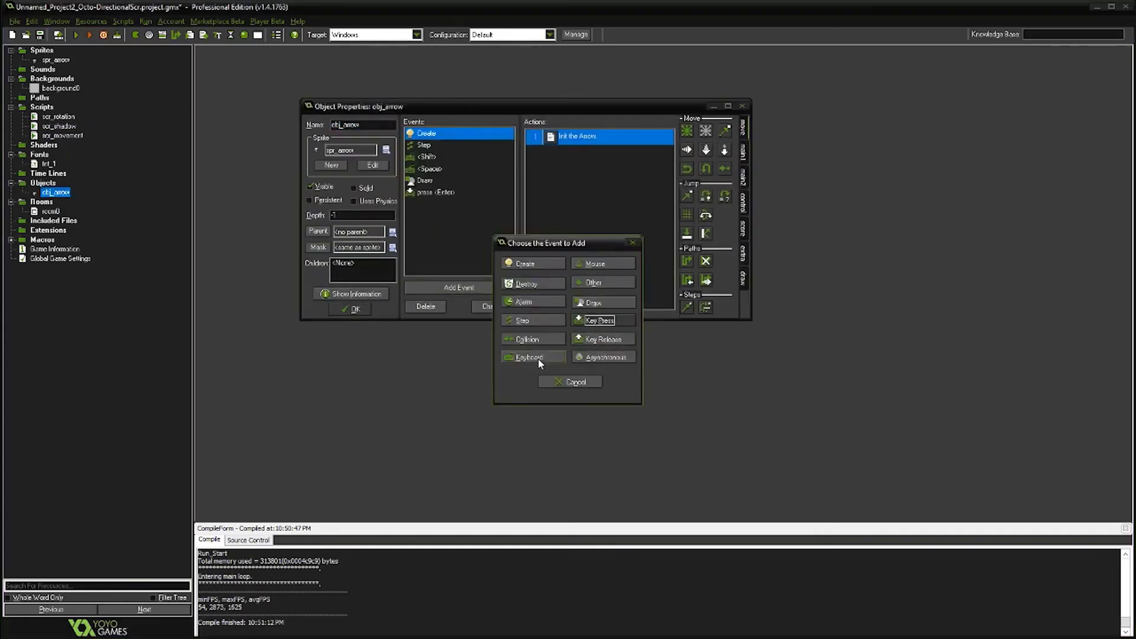
{"action": "left_click", "coordinate": [538, 357]}
Step: Code the Up event to add 10 to turningCircle while it is not 100
{"action": "left_click_drag", "start_coordinate": [741, 207], "coordinate": [532, 177]}
{"action": "type", "text": "///Increase the turning circle"}
{"action": "key", "text": "Return"}
{"action": "type", "text": "if turningCircle"}
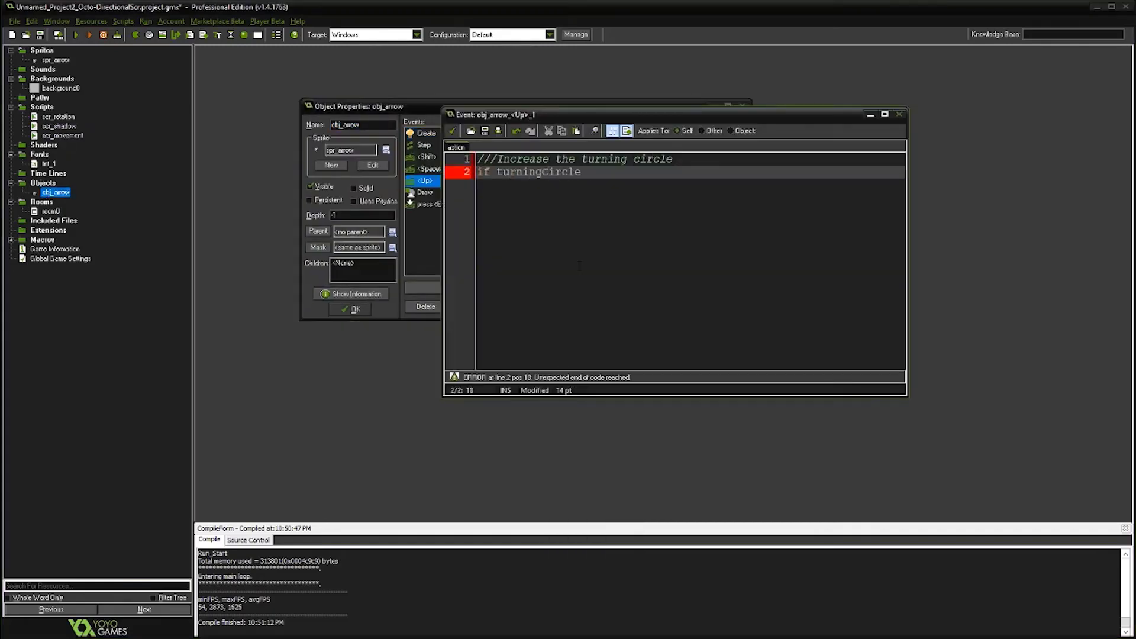
{"action": "type", "text": " != 100 {"}
{"action": "key", "text": "Return"}
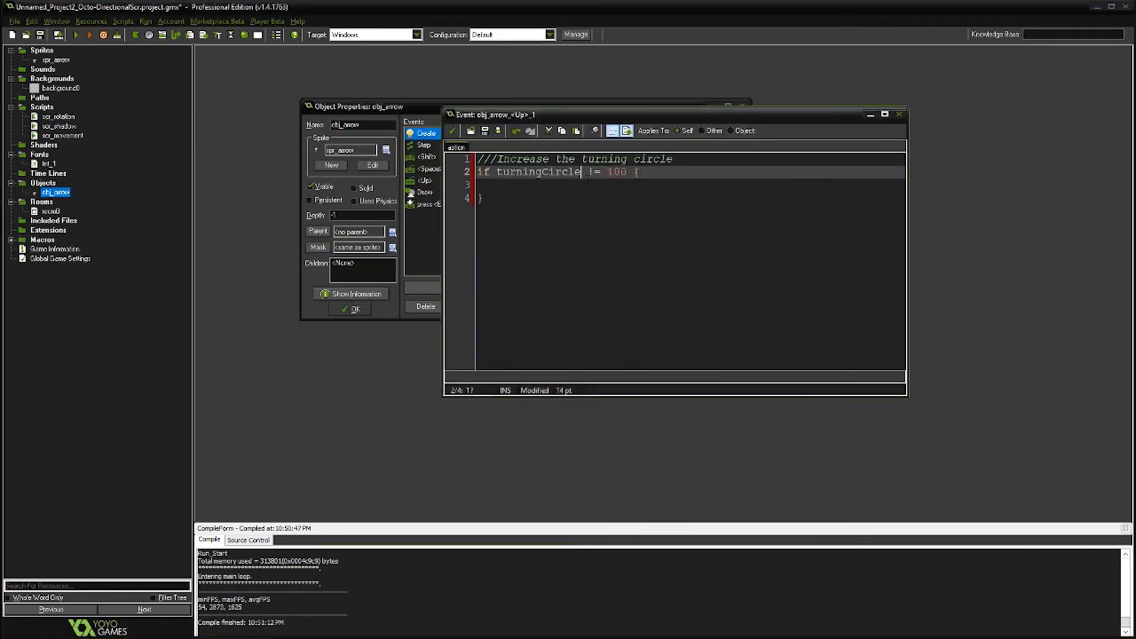
{"action": "type", "text": "turningCircle += 10"}
{"action": "left_click", "coordinate": [452, 130]}
Step: Test the turning changes in the running game, then select grndDis on scr_shadow line 13
{"action": "left_click", "coordinate": [459, 288]}
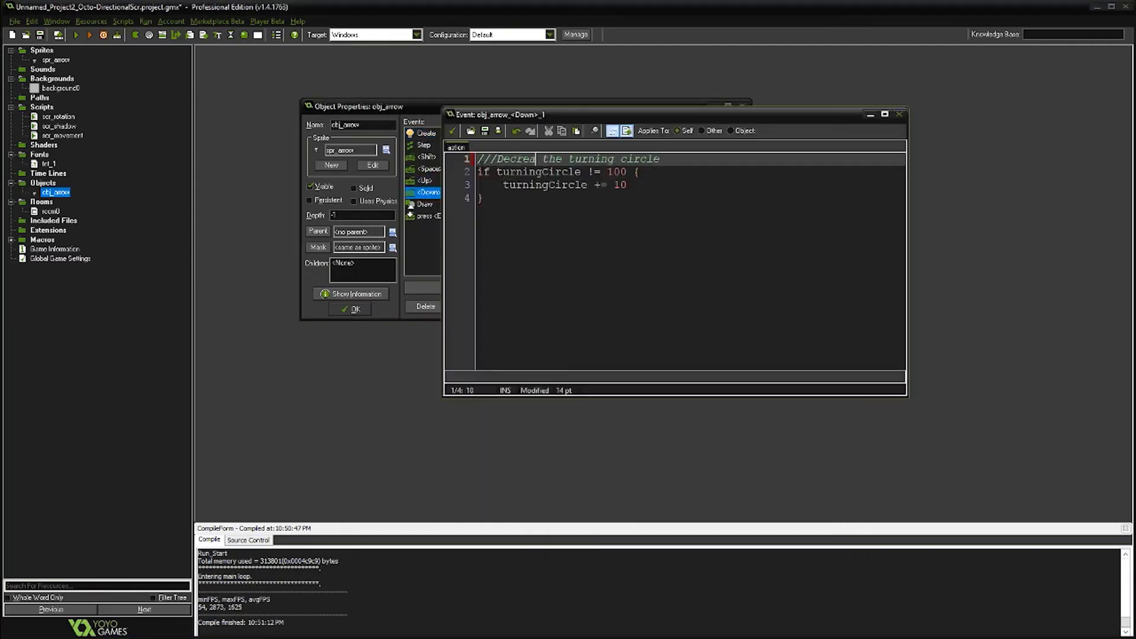
{"action": "key", "text": "F5"}
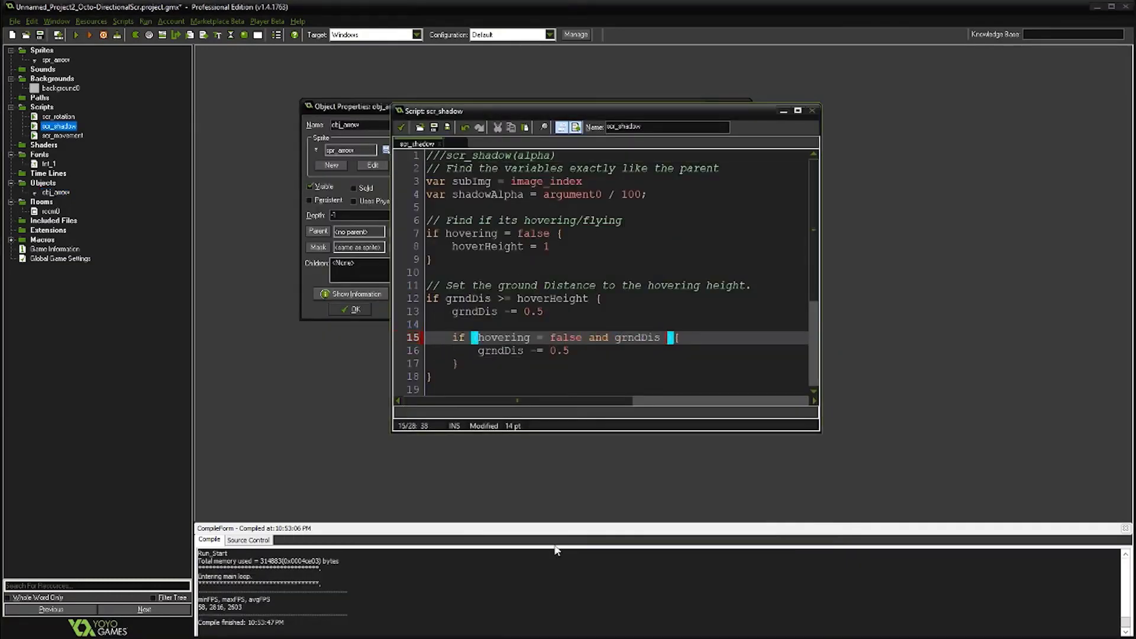
{"action": "left_click", "coordinate": [401, 127]}
{"action": "left_click", "coordinate": [76, 34]}
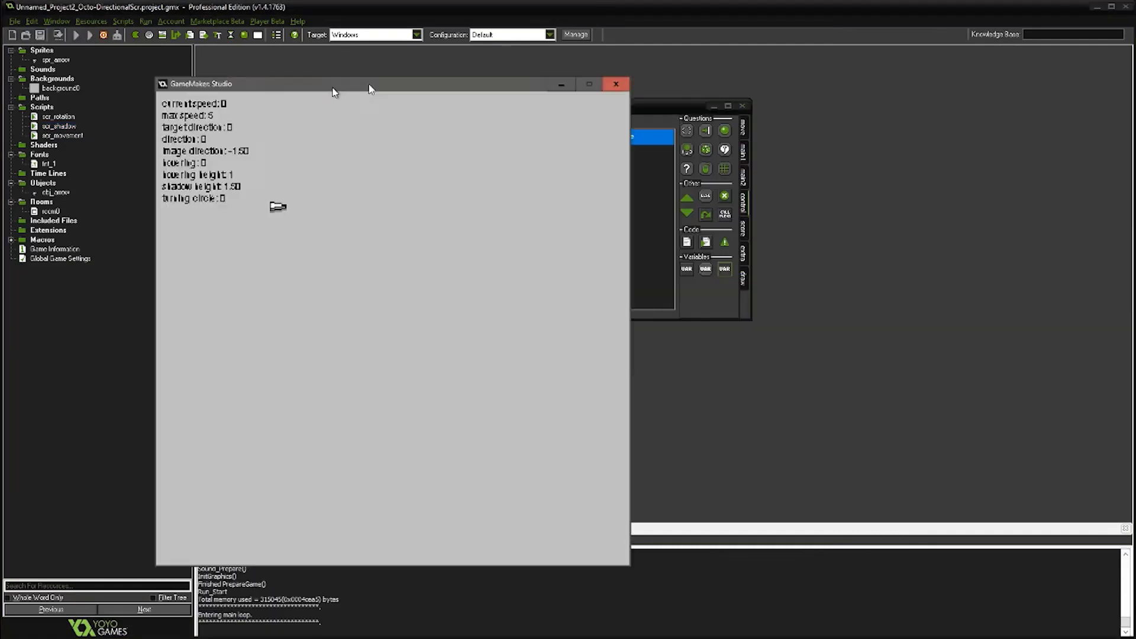
{"action": "left_click_drag", "start_coordinate": [370, 89], "coordinate": [465, 75]}
{"action": "key", "text": "Escape"}
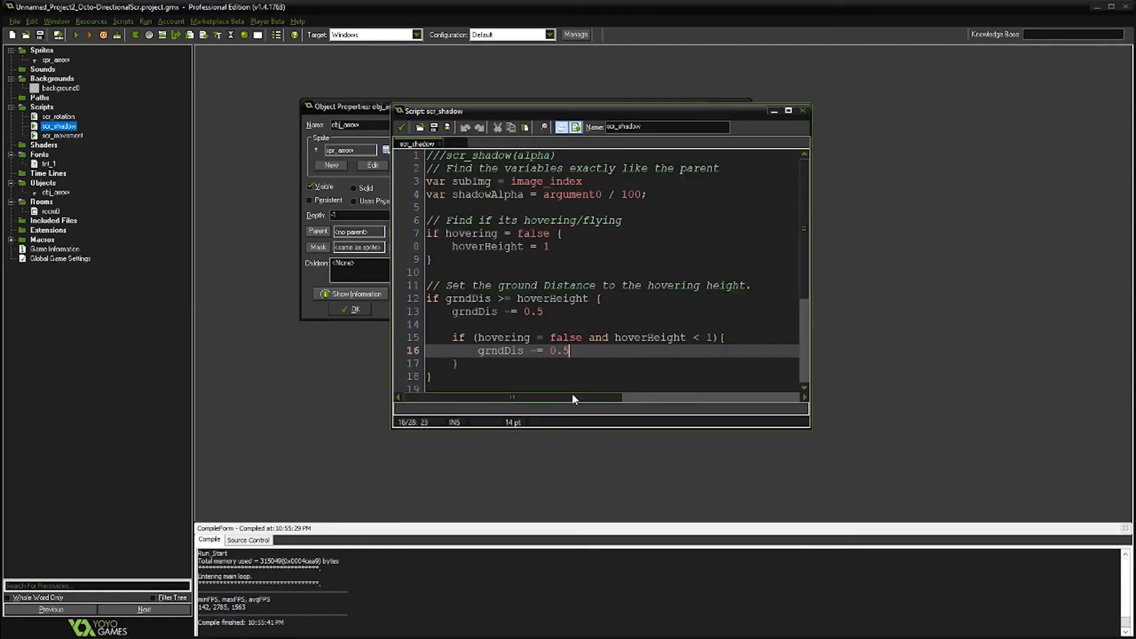
{"action": "double_click", "coordinate": [481, 260]}
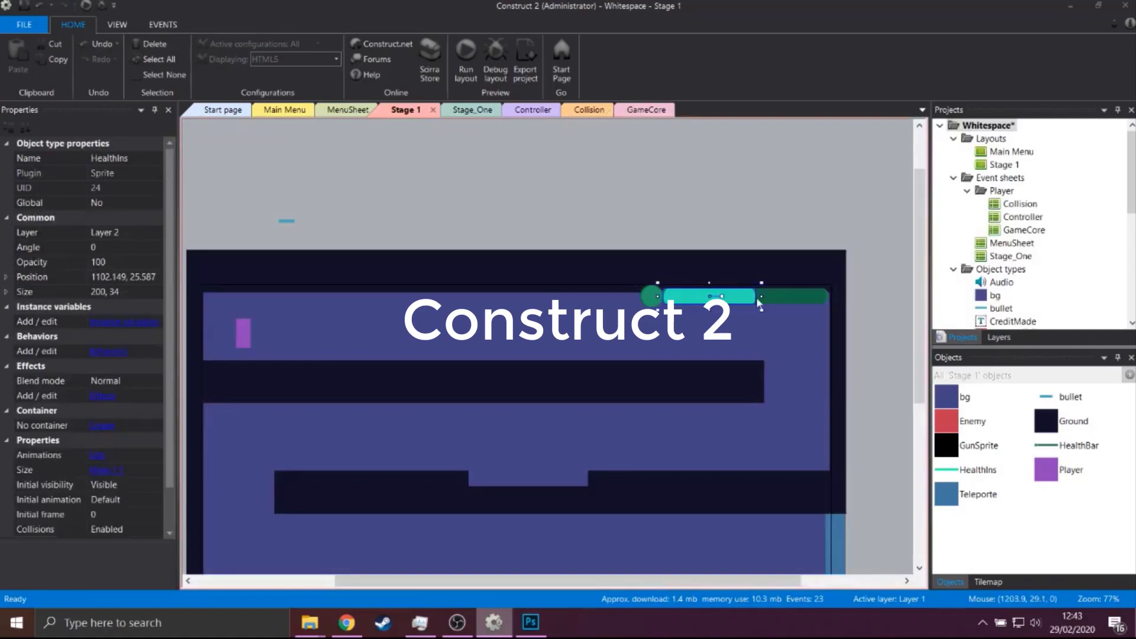
Step: Stretch the HealthIns health bar fill to full length on the layout
{"action": "left_click", "coordinate": [870, 285]}
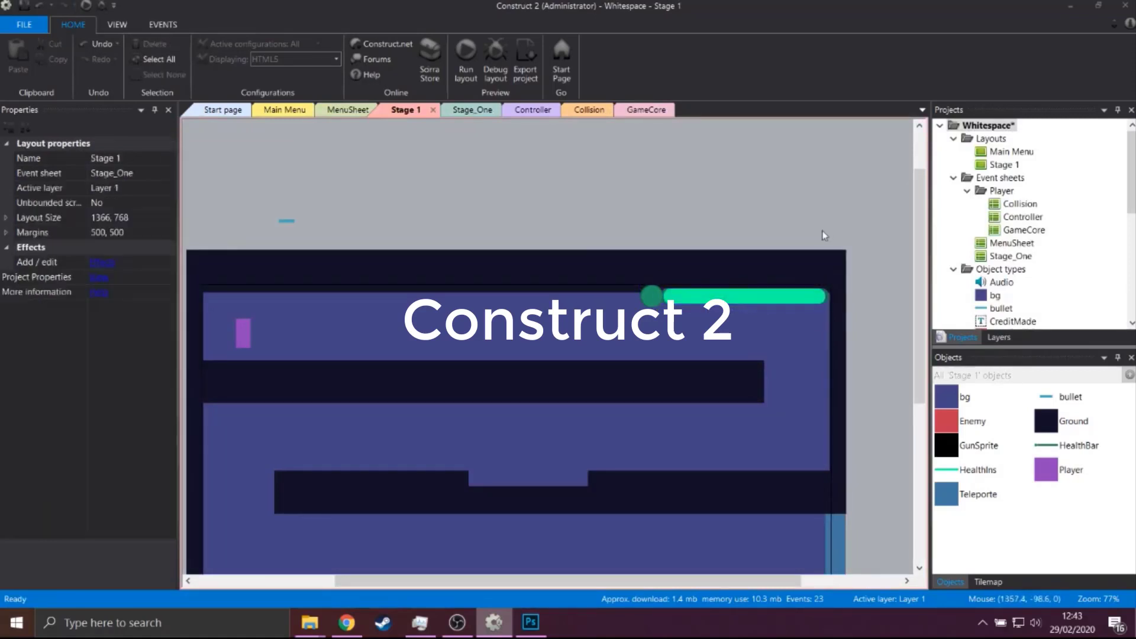
{"action": "mouse_move", "coordinate": [823, 235]}
{"action": "left_mouse_down"}
{"action": "mouse_move", "coordinate": [843, 303]}
{"action": "mouse_move", "coordinate": [833, 296]}
{"action": "left_mouse_up"}
{"action": "left_click", "coordinate": [865, 284]}
{"action": "left_click", "coordinate": [819, 302]}
Step: On the GameCore sheet, add a Player condition comparing Health ≤ 30
{"action": "left_click", "coordinate": [646, 110]}
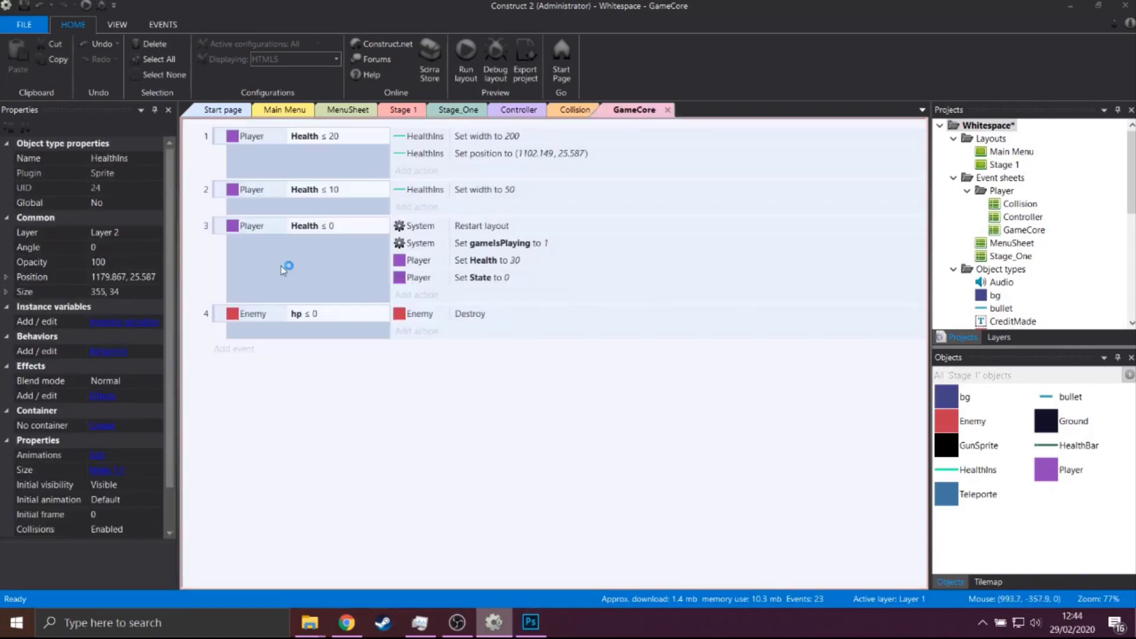
{"action": "double_click", "coordinate": [362, 334]}
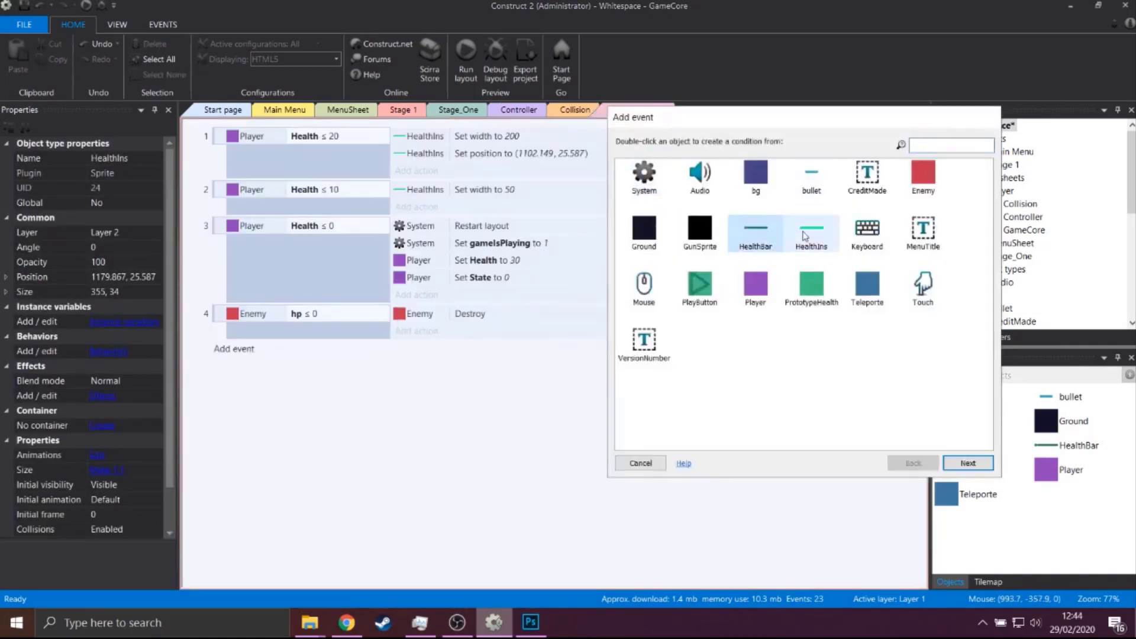
{"action": "double_click", "coordinate": [755, 283]}
{"action": "scroll", "coordinate": [733, 331], "scroll_direction": "down", "scroll_amount": 5}
{"action": "double_click", "coordinate": [735, 355]}
{"action": "left_click", "coordinate": [790, 318]}
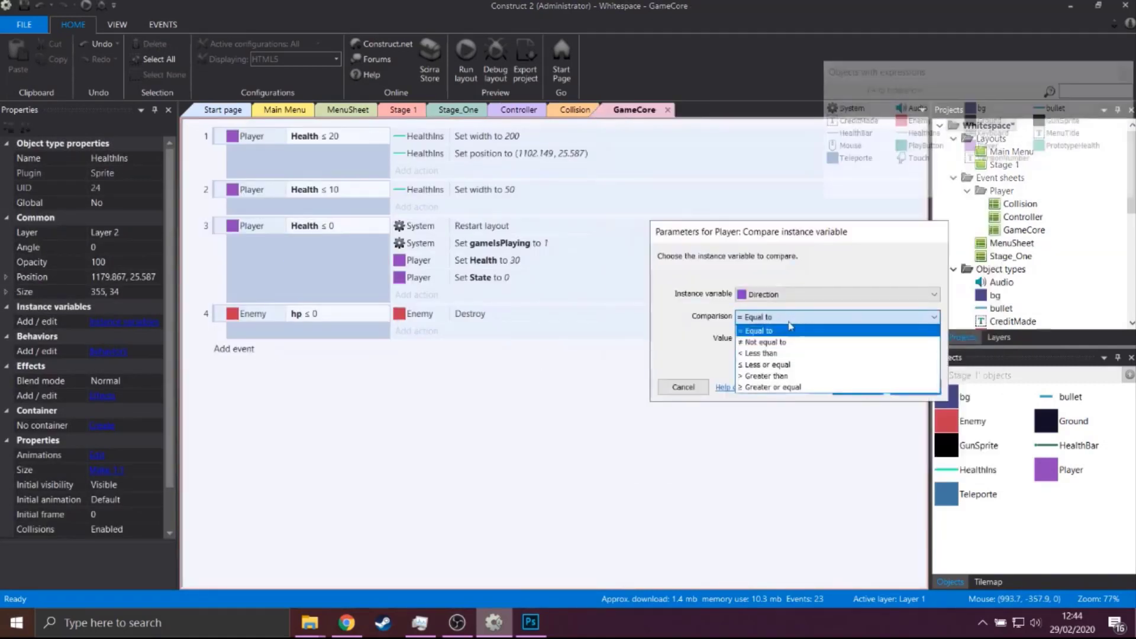
{"action": "left_click", "coordinate": [790, 365]}
{"action": "left_click", "coordinate": [857, 388]}
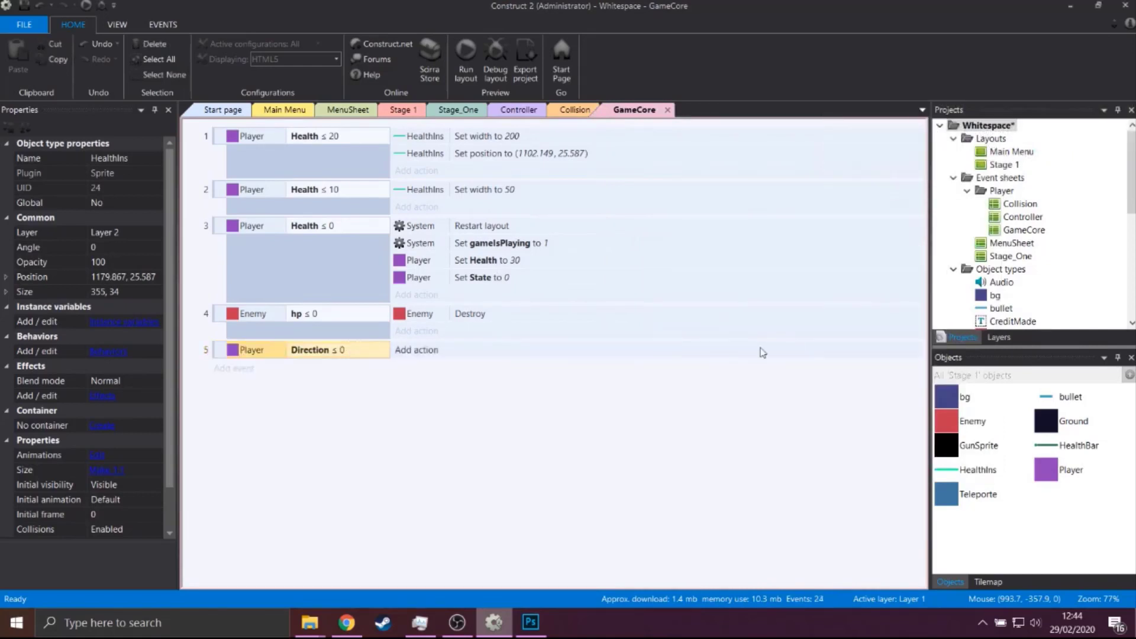
{"action": "left_click", "coordinate": [911, 292]}
{"action": "left_click", "coordinate": [905, 304]}
{"action": "type", "text": "30"}
{"action": "left_click", "coordinate": [930, 384]}
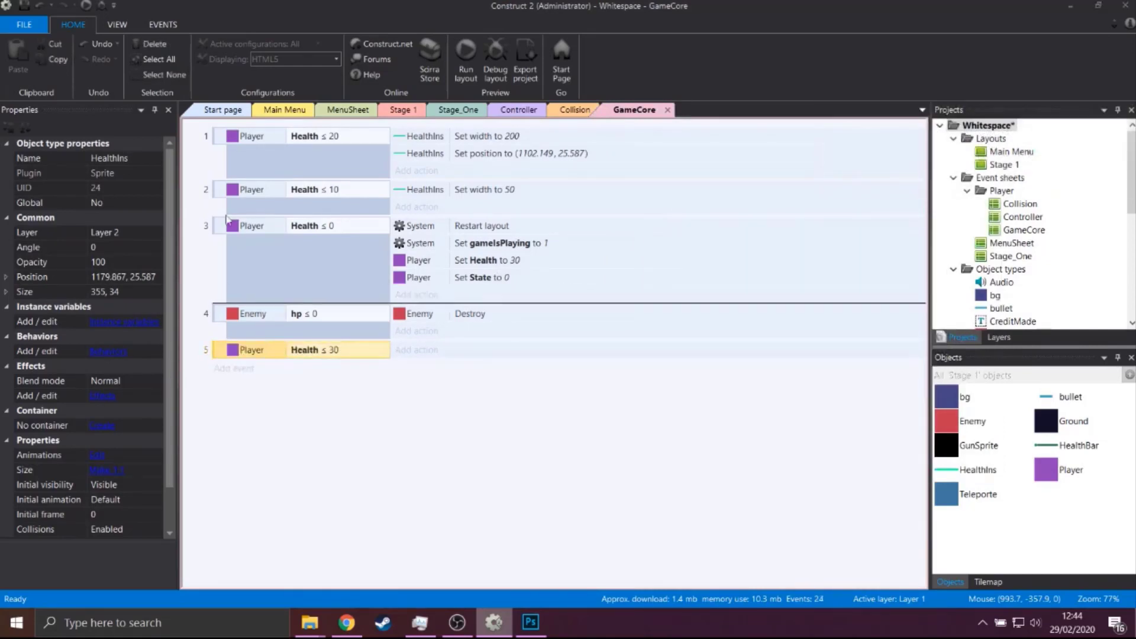
Step: Move the Health ≤ 30 event to the top and give it a Set width 355 action
{"action": "left_click_drag", "start_coordinate": [226, 218], "coordinate": [231, 131]}
{"action": "left_click", "coordinate": [396, 136]}
{"action": "key", "text": "Escape"}
{"action": "key", "text": "ctrl+v"}
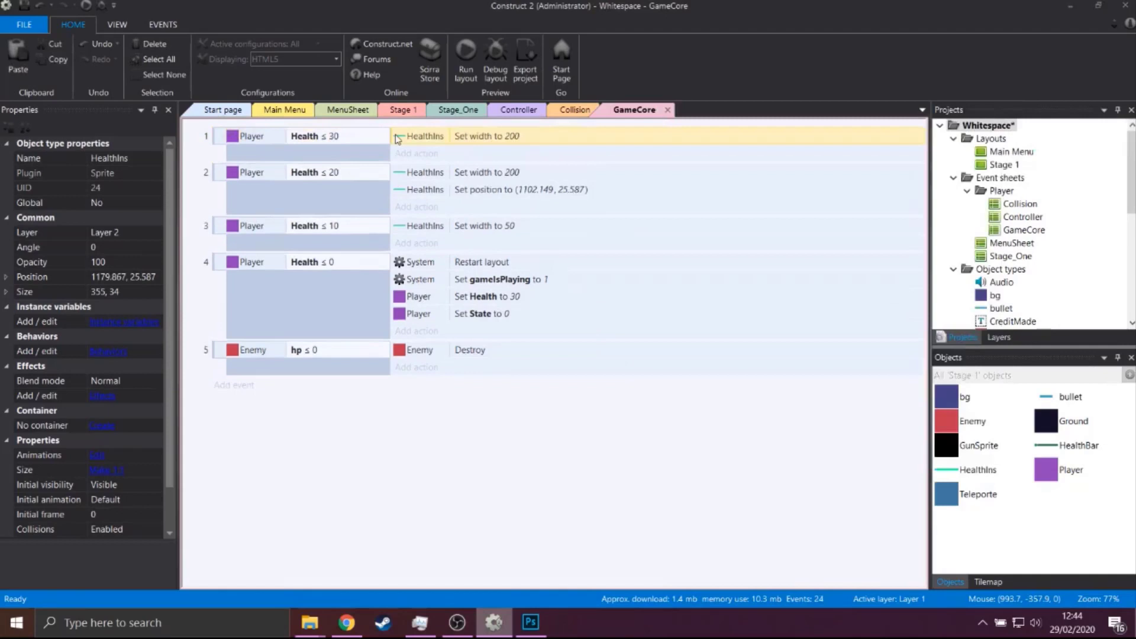
{"action": "left_click", "coordinate": [421, 112]}
{"action": "key", "text": "ctrl+Tab"}
{"action": "double_click", "coordinate": [473, 136]}
{"action": "type", "text": "355"}
{"action": "key", "text": "Return"}
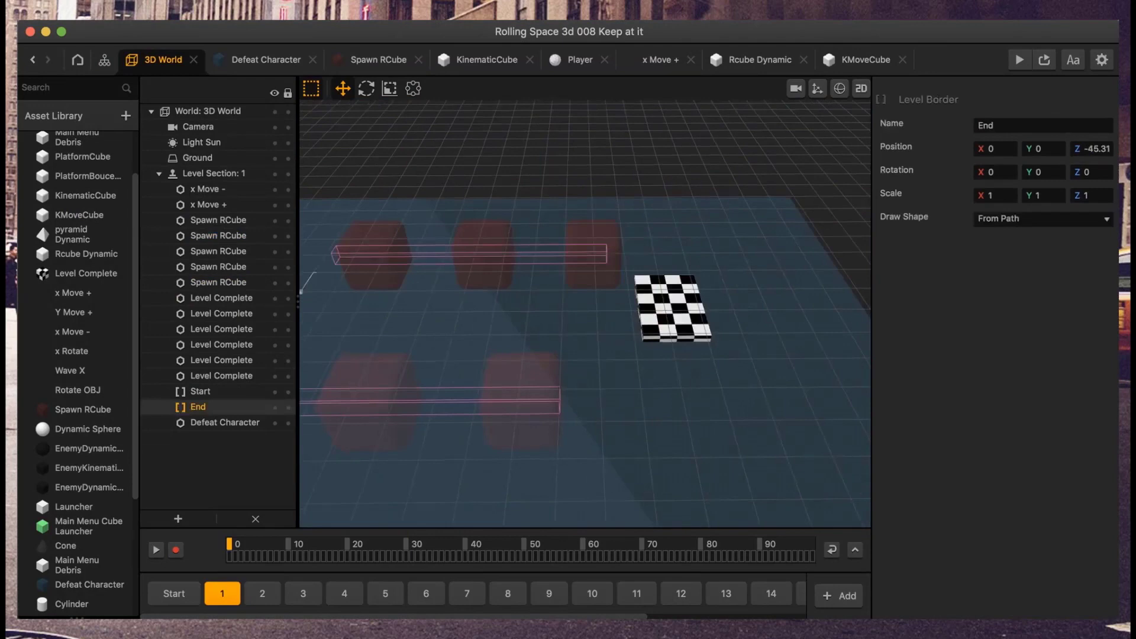
Step: Select the last Level Complete object in the 3D World outliner
{"action": "left_click", "coordinate": [221, 376]}
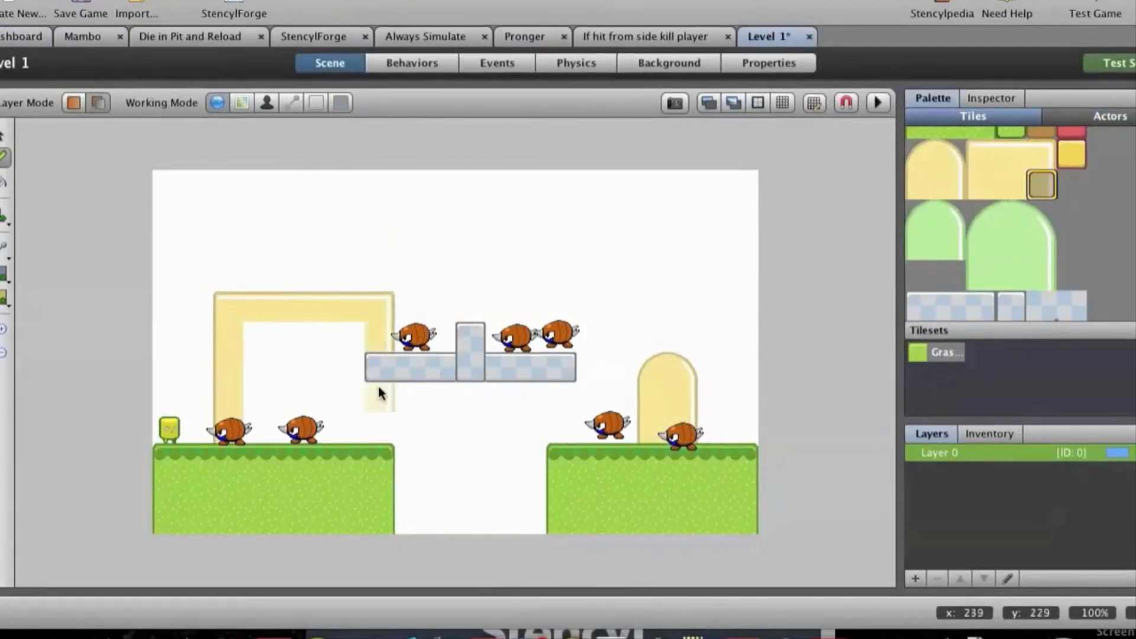
Step: Erase the yellow hill, paint green hill tiles, and draw a region at the right edge
{"action": "scroll", "coordinate": [947, 213], "scroll_direction": "down", "scroll_amount": 3}
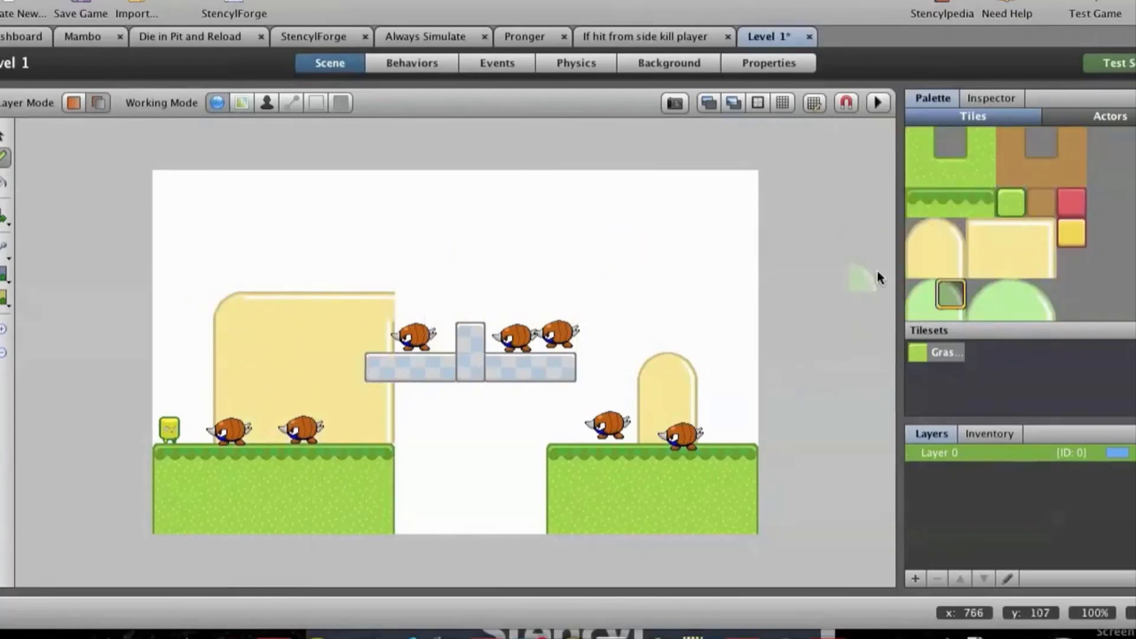
{"action": "mouse_move", "coordinate": [293, 354]}
{"action": "left_mouse_down"}
{"action": "mouse_move", "coordinate": [347, 380]}
{"action": "mouse_move", "coordinate": [366, 413]}
{"action": "left_mouse_up"}
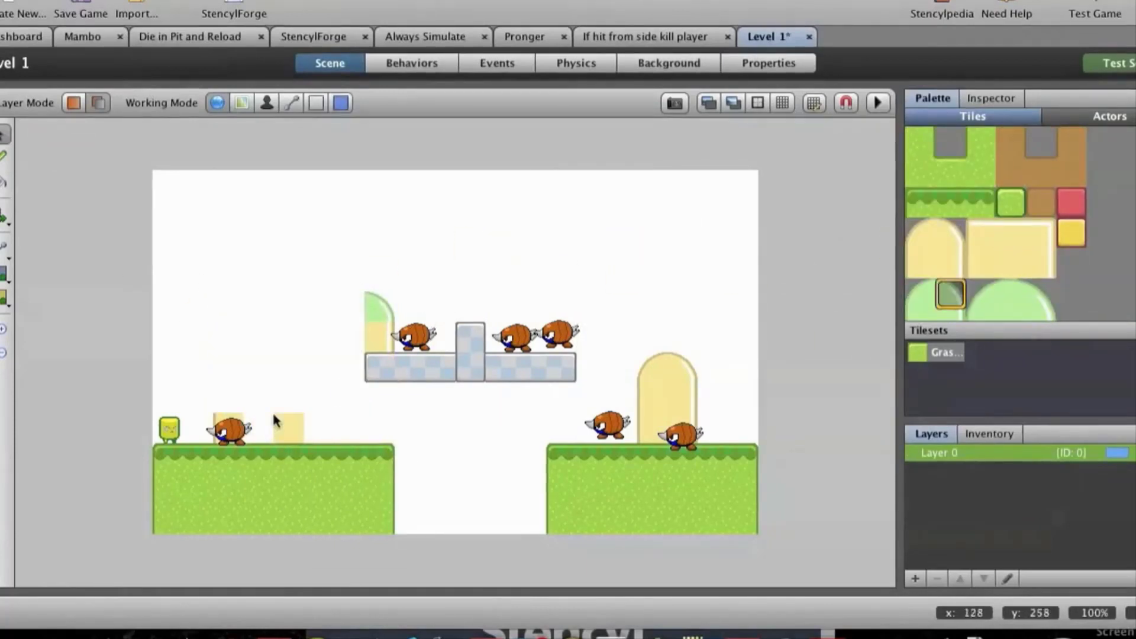
{"action": "left_click", "coordinate": [229, 429], "text": "alt"}
{"action": "key", "text": "p"}
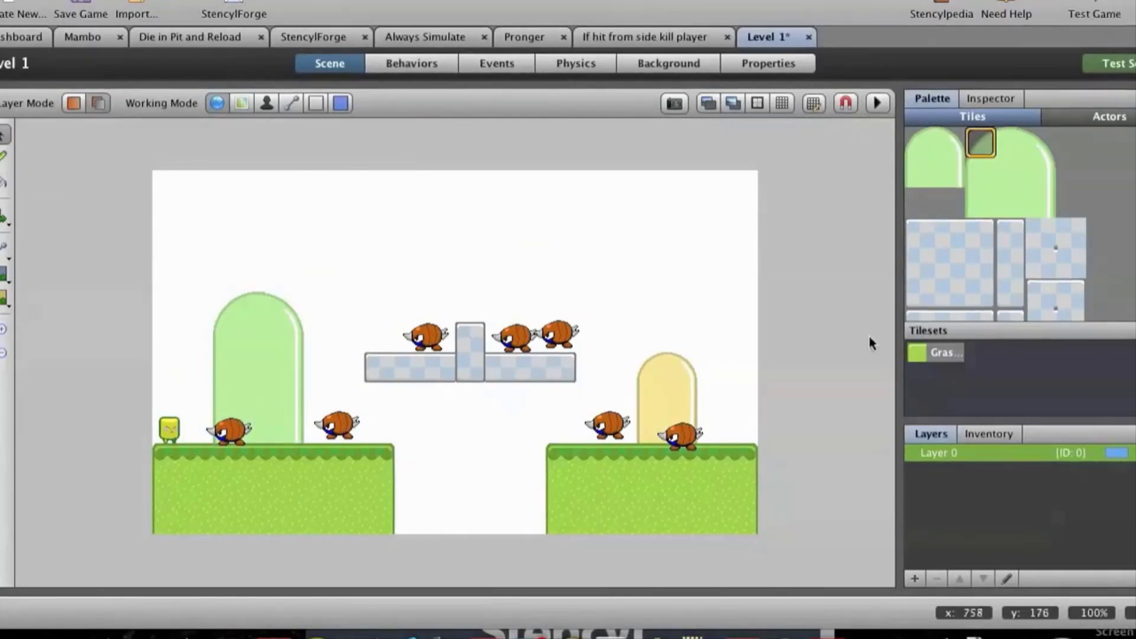
{"action": "key", "text": "r"}
{"action": "left_click_drag", "start_coordinate": [726, 445], "coordinate": [761, 179]}
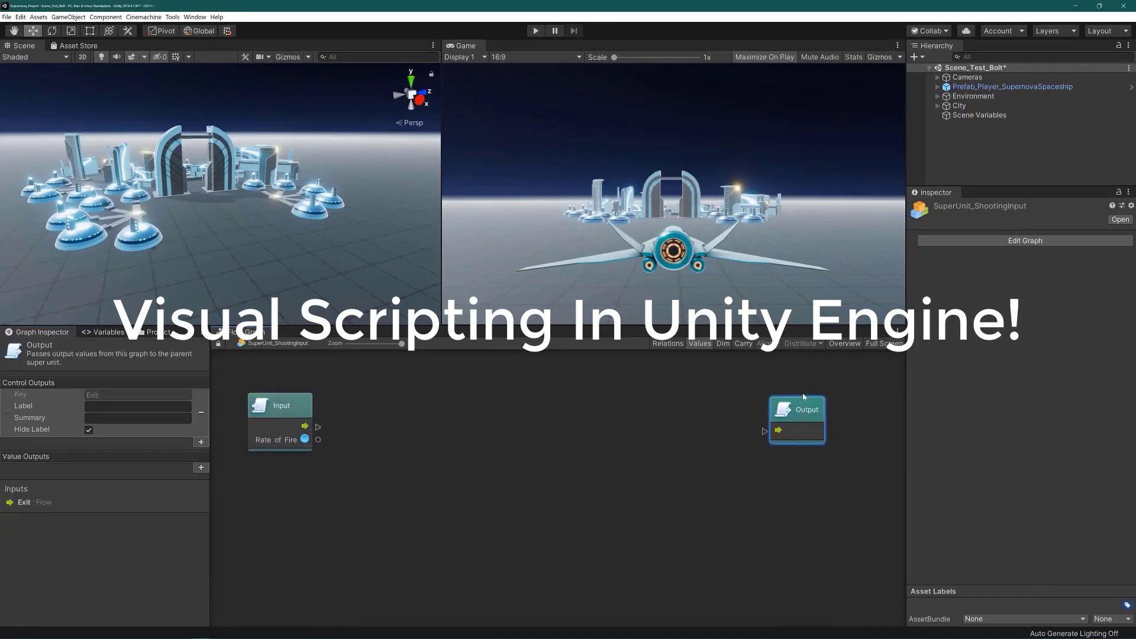
Step: Add a Shoot Projectile unit between Input and Output and rearrange the surrounding nodes
{"action": "right_click", "coordinate": [489, 528]}
{"action": "left_click", "coordinate": [503, 533]}
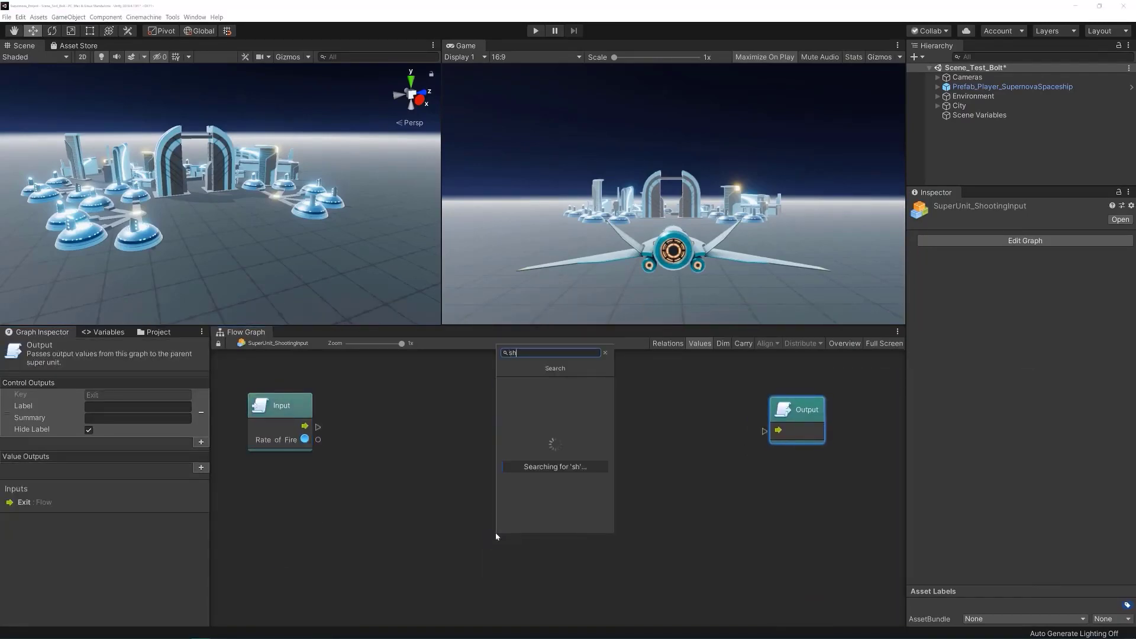
{"action": "key", "text": "Return"}
{"action": "left_click_drag", "start_coordinate": [585, 537], "coordinate": [571, 410]}
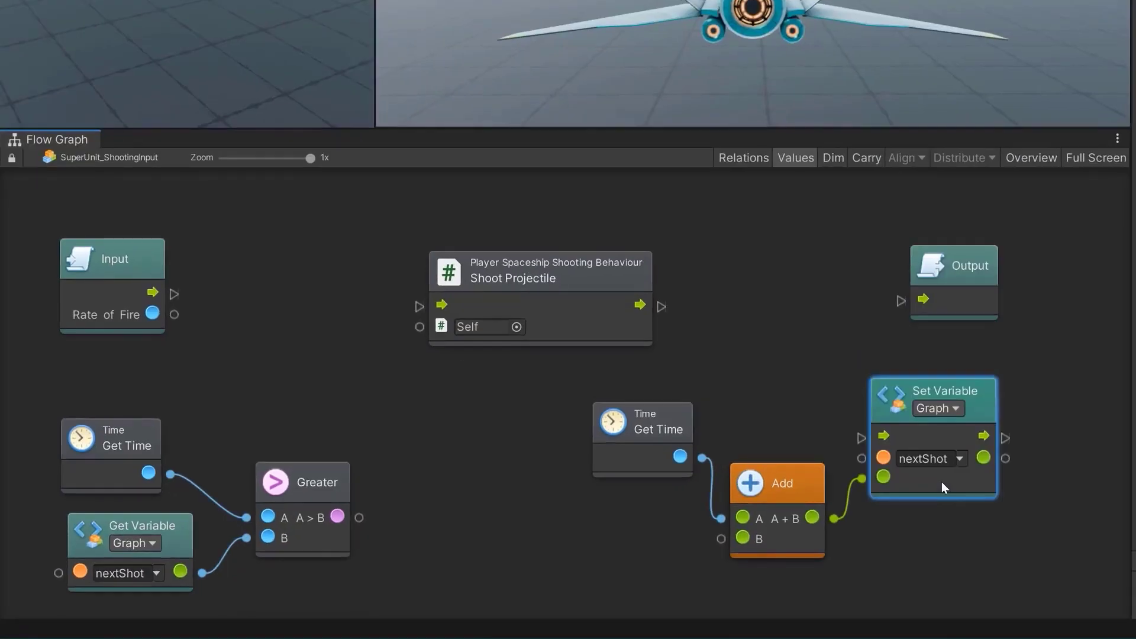
{"action": "left_click_drag", "start_coordinate": [942, 482], "coordinate": [804, 357]}
{"action": "left_click_drag", "start_coordinate": [548, 418], "coordinate": [760, 545]}
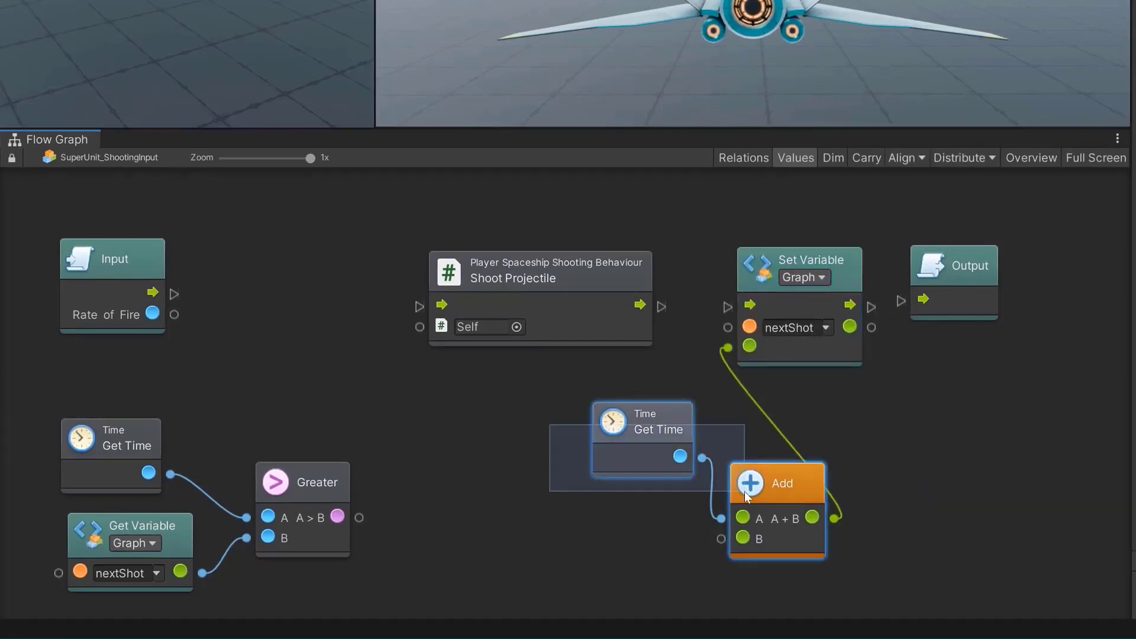
{"action": "left_click_drag", "start_coordinate": [771, 491], "coordinate": [650, 497]}
Step: Add a Branch unit after Input and wire Rate of Fire into the Add node's B
{"action": "left_click_drag", "start_coordinate": [179, 296], "coordinate": [359, 517]}
{"action": "type", "text": "branch"}
{"action": "key", "text": "Return"}
{"action": "left_click_drag", "start_coordinate": [54, 408], "coordinate": [246, 534]}
{"action": "left_click_drag", "start_coordinate": [409, 313], "coordinate": [435, 318]}
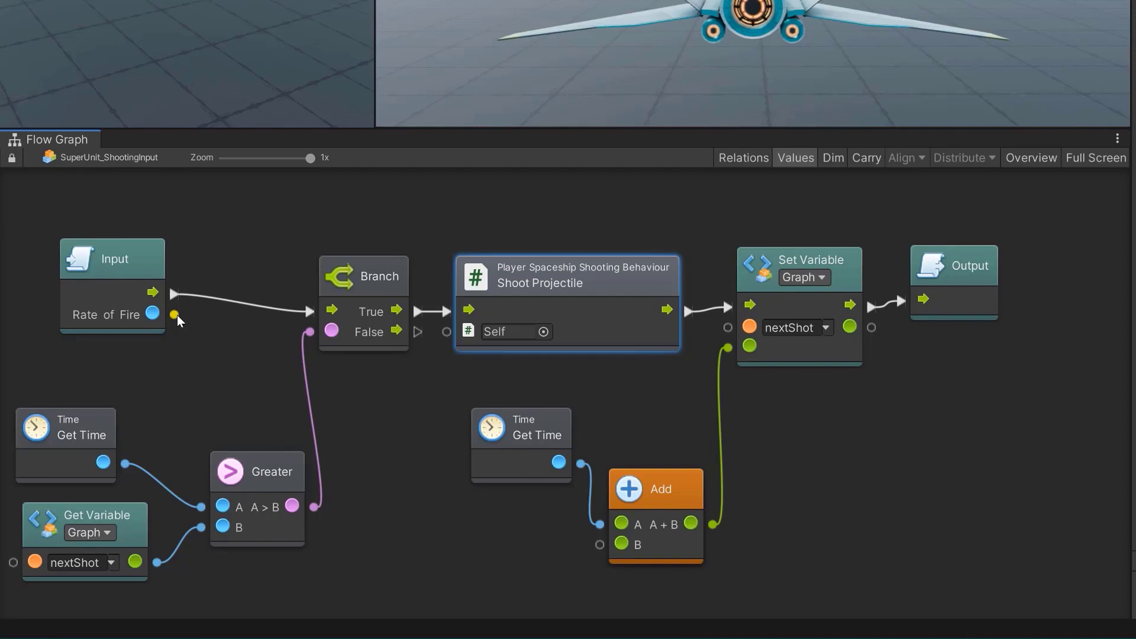
{"action": "left_click_drag", "start_coordinate": [175, 314], "coordinate": [538, 521]}
{"action": "left_click_drag", "start_coordinate": [605, 548], "coordinate": [604, 549]}
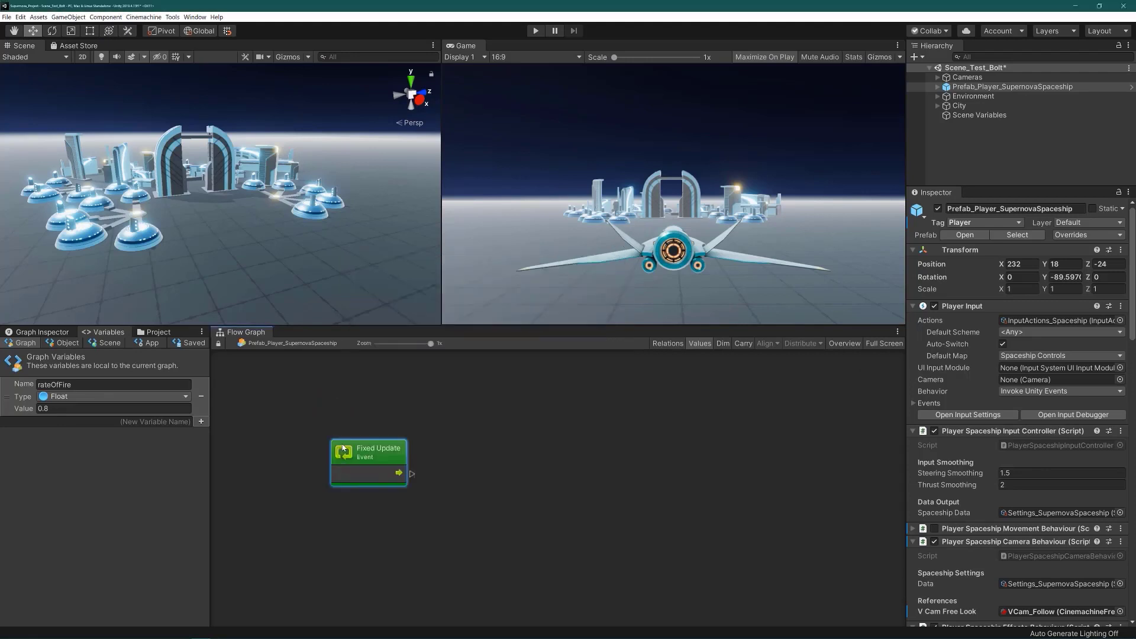
Step: Add a Branch after Fixed Update and a Spaceship Data Get Shoot Input node
{"action": "left_click_drag", "start_coordinate": [398, 473], "coordinate": [435, 489]}
{"action": "type", "text": "branch"}
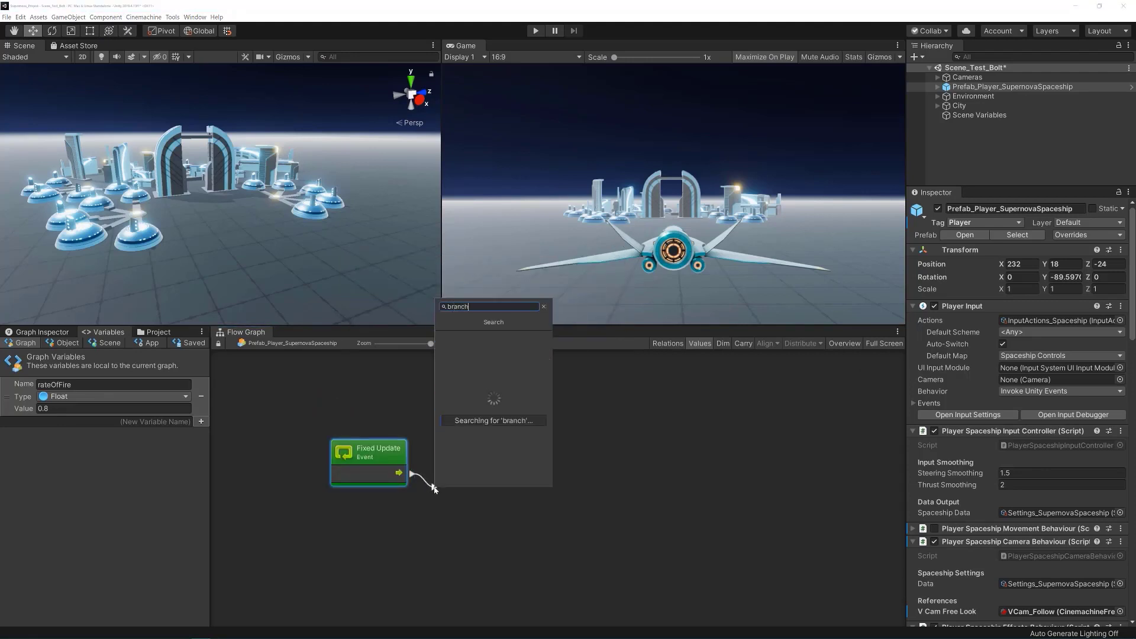
{"action": "key", "text": "Return"}
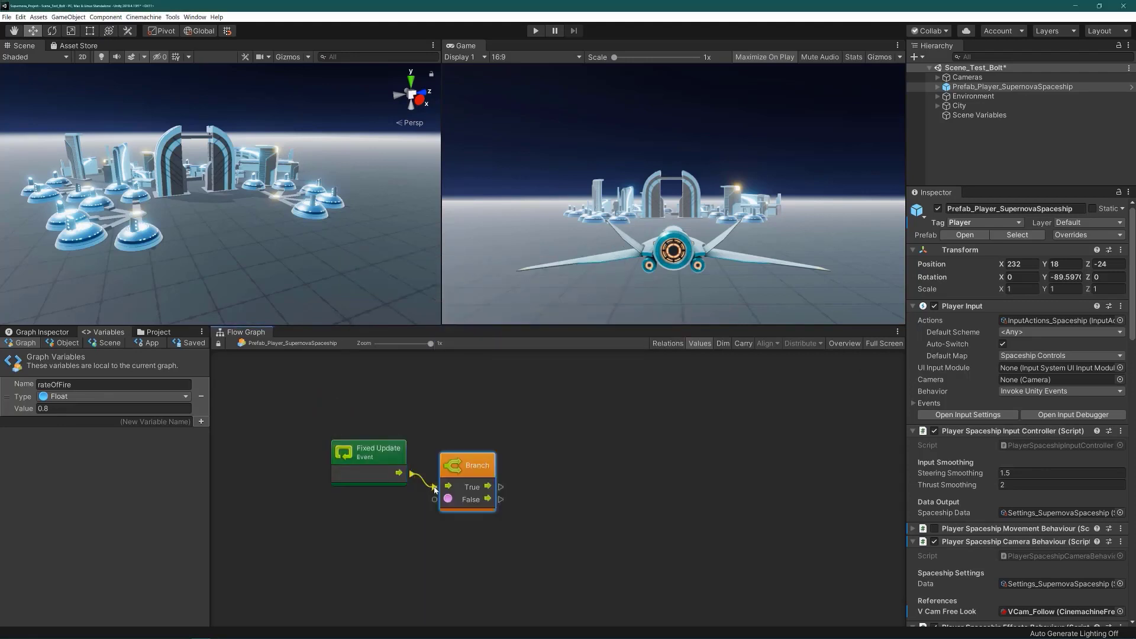
{"action": "right_click", "coordinate": [370, 550]}
{"action": "type", "text": "shoot"}
{"action": "key", "text": "Return"}
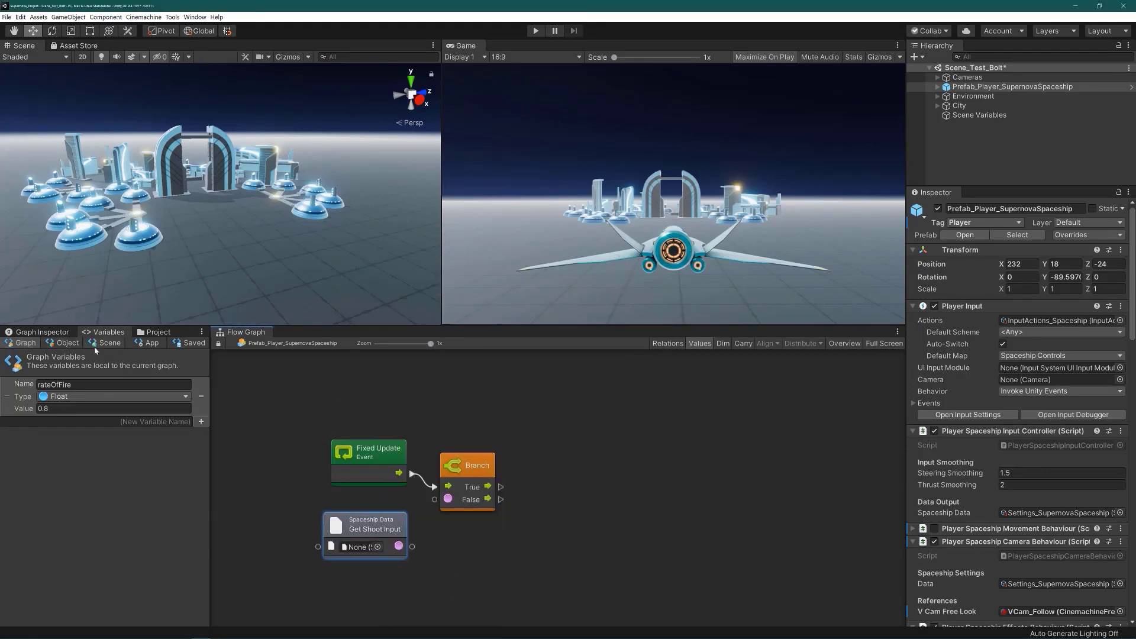
Step: Place the scene 'data' getter and a rateOfFire getter wired into Rate of Fire, then play
{"action": "left_click", "coordinate": [105, 343]}
{"action": "left_click_drag", "start_coordinate": [7, 436], "coordinate": [259, 557]}
{"action": "left_click", "coordinate": [157, 332]}
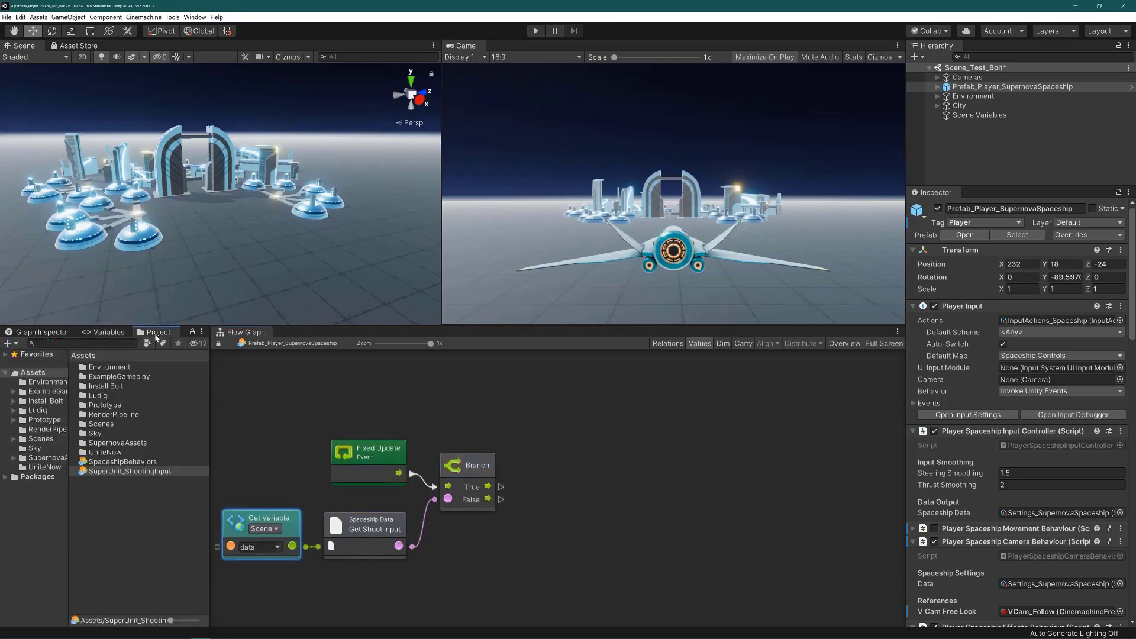
{"action": "left_click", "coordinate": [104, 332]}
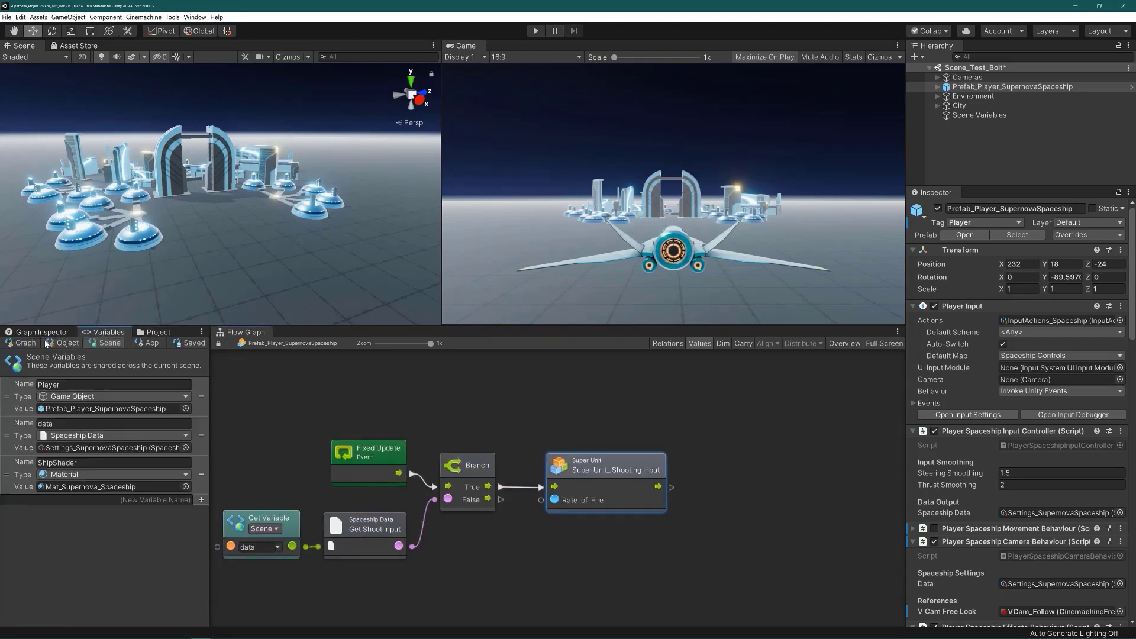
{"action": "left_click", "coordinate": [21, 343]}
{"action": "left_click_drag", "start_coordinate": [7, 409], "coordinate": [497, 562]}
{"action": "left_click_drag", "start_coordinate": [525, 596], "coordinate": [541, 500]}
{"action": "left_click", "coordinate": [535, 31]}
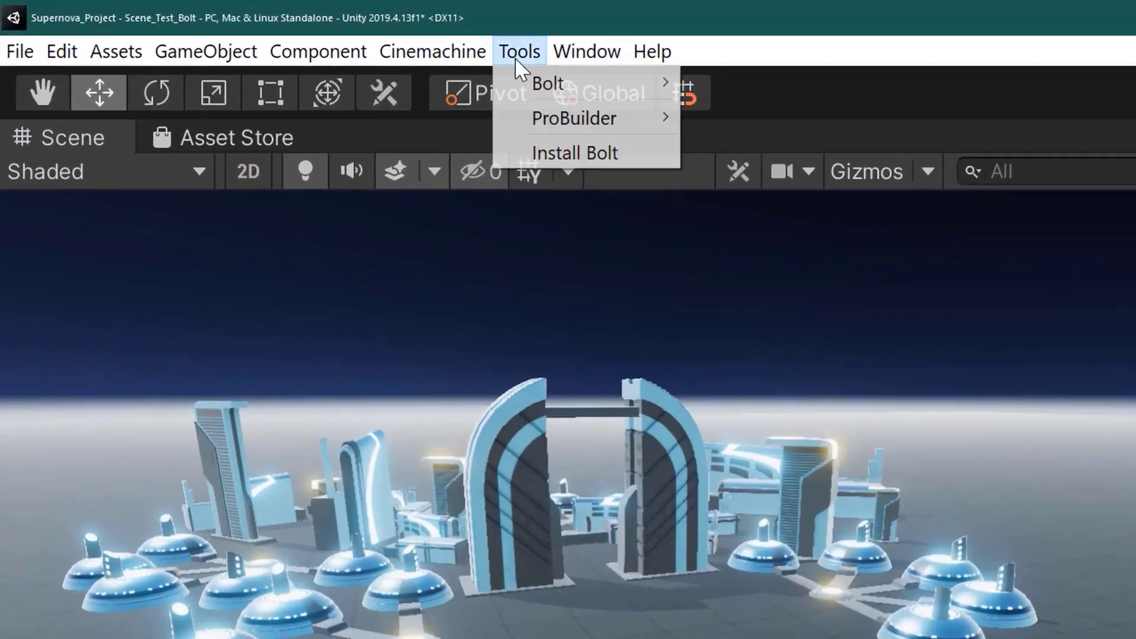
Step: Update unit options and add Pick Random Audio Clip feeding its clip into Play One Shot
{"action": "mouse_move", "coordinate": [639, 94]}
{"action": "left_click", "coordinate": [973, 362]}
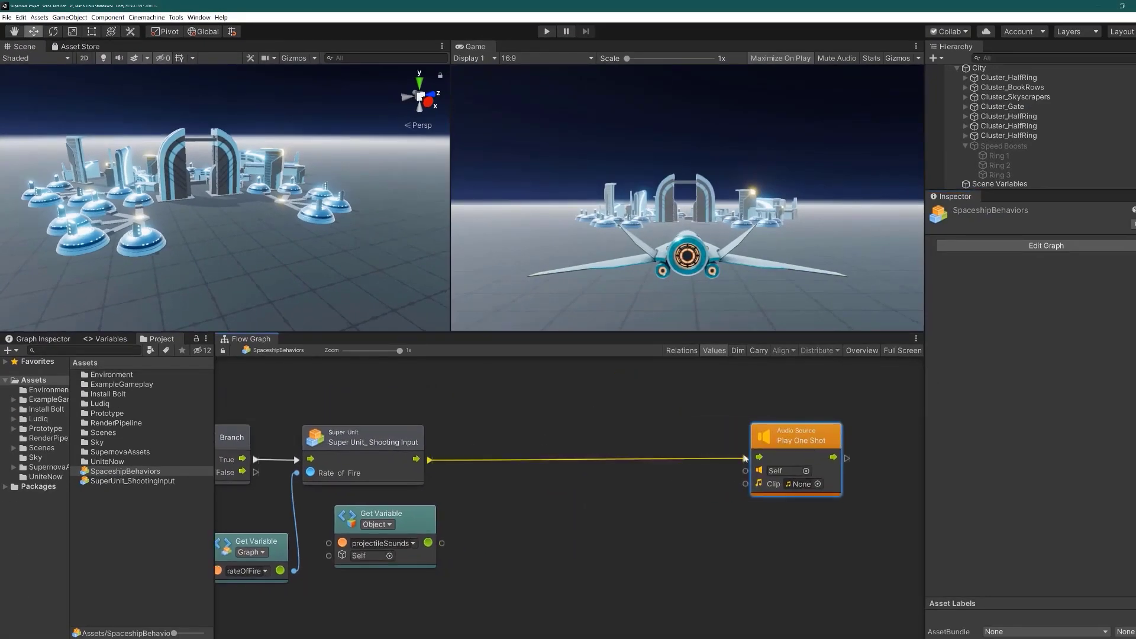
{"action": "right_click", "coordinate": [546, 486]}
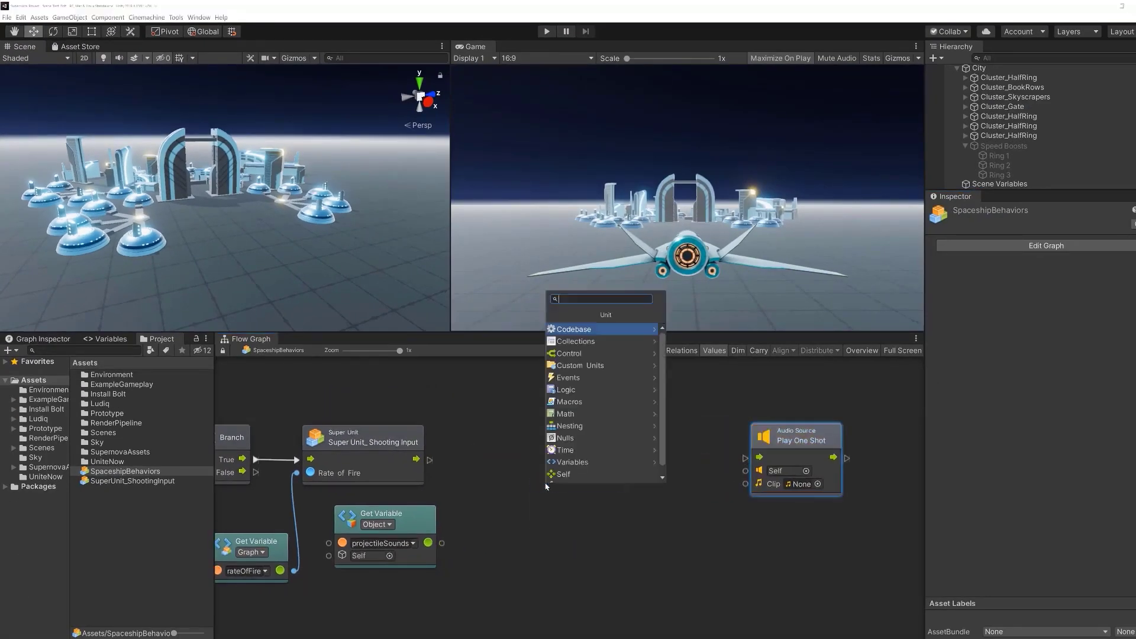
{"action": "left_click", "coordinate": [623, 365]}
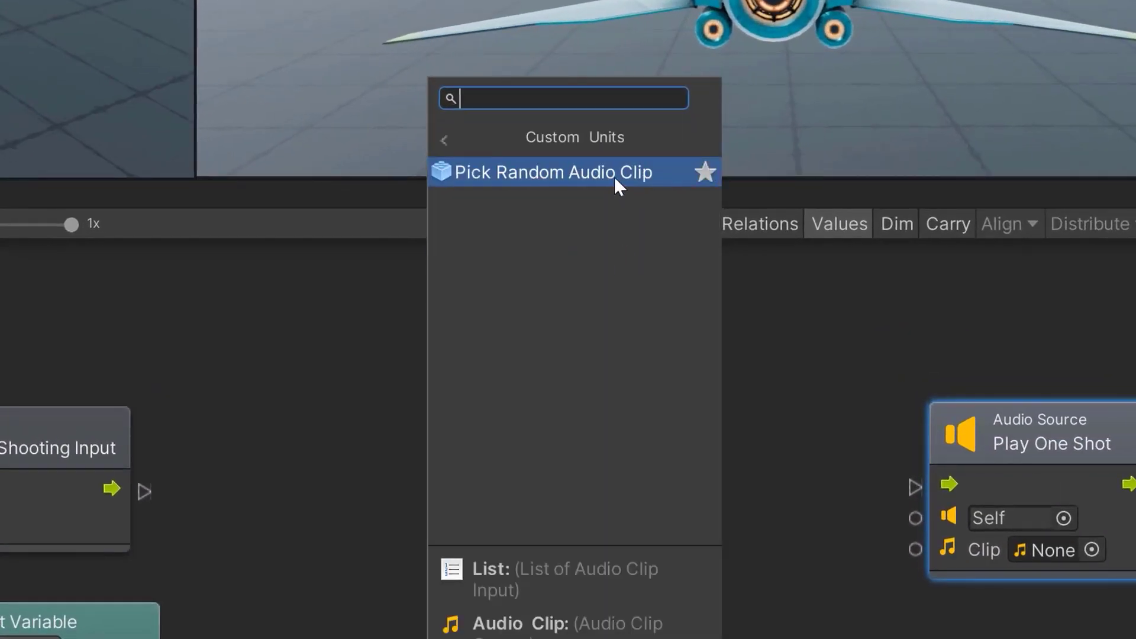
{"action": "left_click", "coordinate": [613, 176]}
{"action": "left_click_drag", "start_coordinate": [346, 349], "coordinate": [455, 354]}
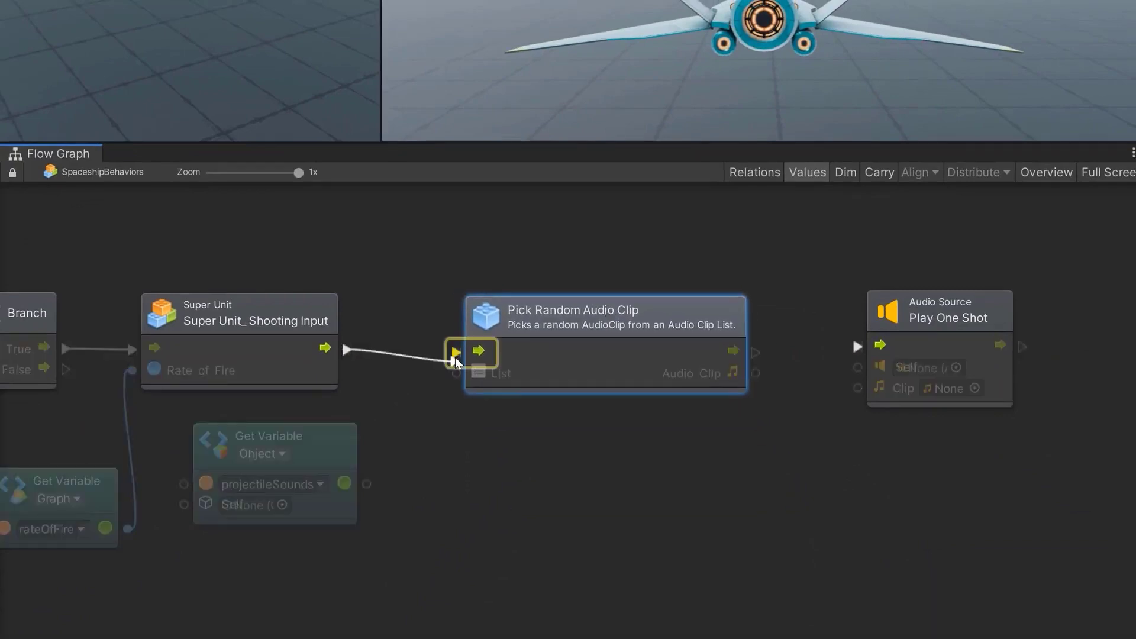
{"action": "left_click_drag", "start_coordinate": [755, 352], "coordinate": [859, 347]}
{"action": "left_click_drag", "start_coordinate": [759, 376], "coordinate": [857, 388]}
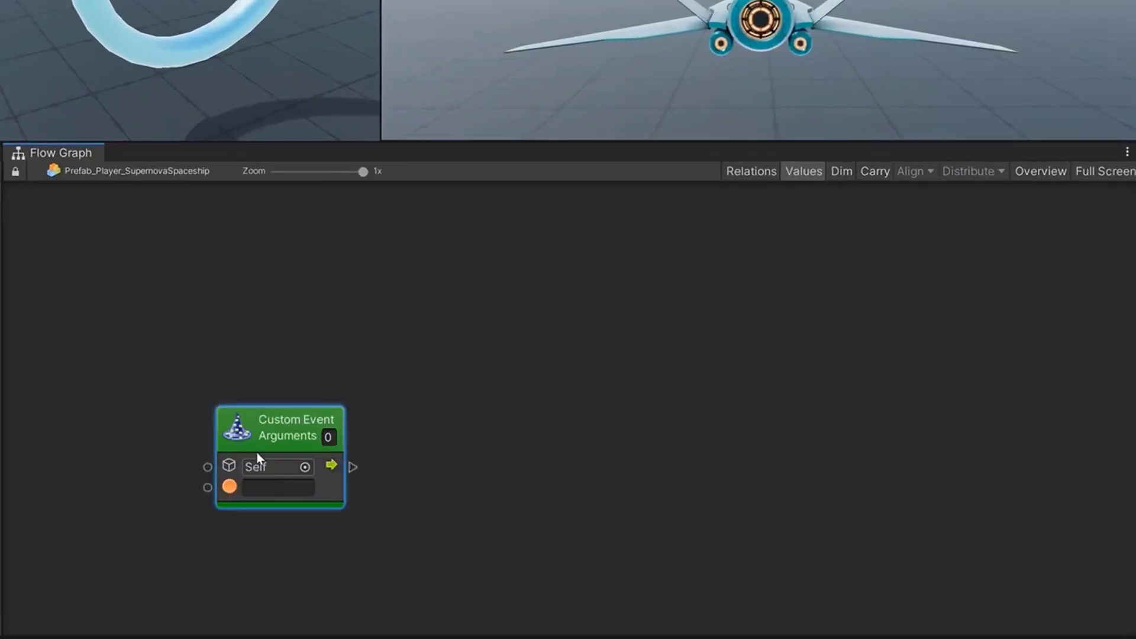
Step: Name the Custom Event BoostVisual and give it 1 argument
{"action": "left_click_drag", "start_coordinate": [270, 420], "coordinate": [276, 346]}
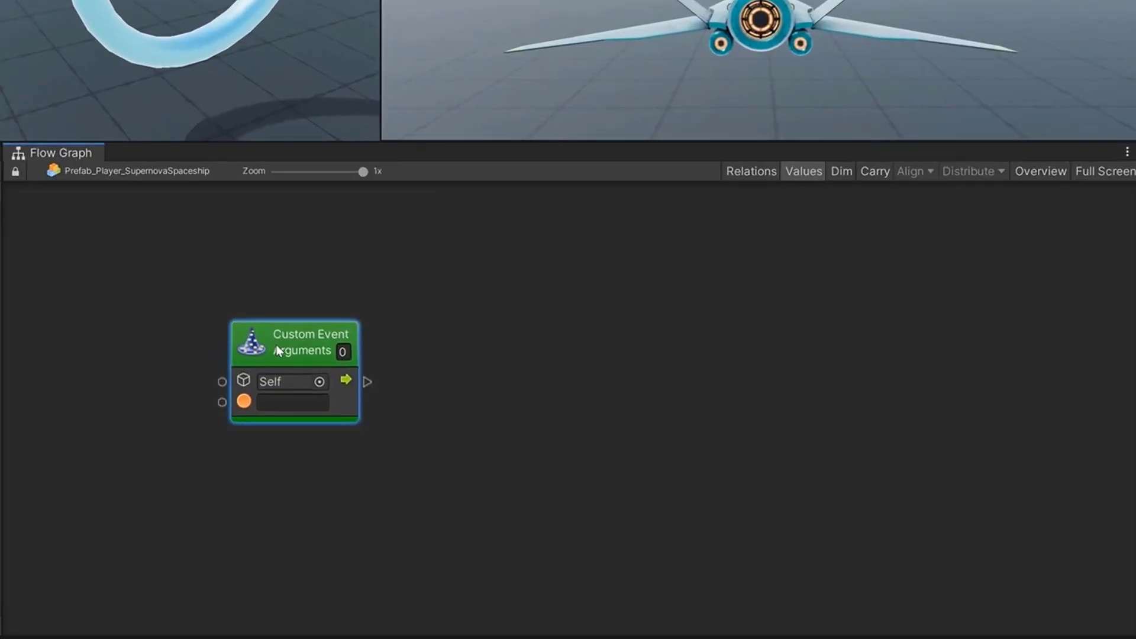
{"action": "left_click", "coordinate": [295, 402]}
{"action": "type", "text": "BoostVisual"}
{"action": "key", "text": "Tab"}
{"action": "type", "text": "1"}
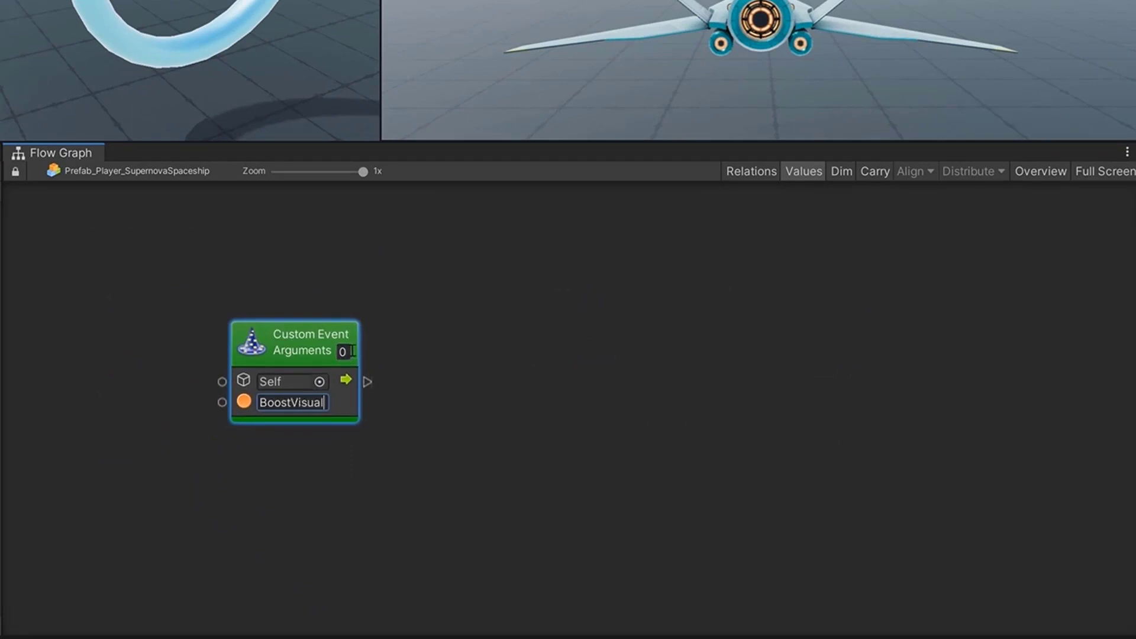
{"action": "left_click", "coordinate": [510, 335]}
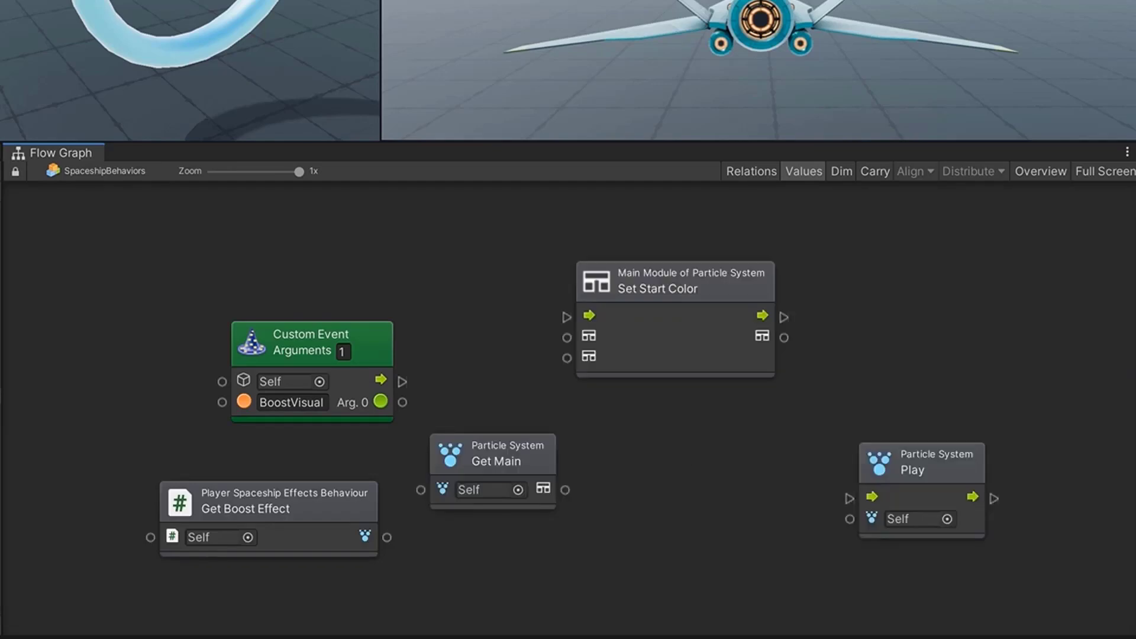
Step: Have BoostVisual set the boost effect's Start Color and then Play it
{"action": "left_click_drag", "start_coordinate": [403, 381], "coordinate": [566, 318]}
{"action": "left_click_drag", "start_coordinate": [783, 317], "coordinate": [848, 498]}
{"action": "left_click_drag", "start_coordinate": [563, 489], "coordinate": [566, 338]}
{"action": "left_click_drag", "start_coordinate": [784, 337], "coordinate": [849, 519]}
{"action": "left_click_drag", "start_coordinate": [849, 518], "coordinate": [850, 519]}
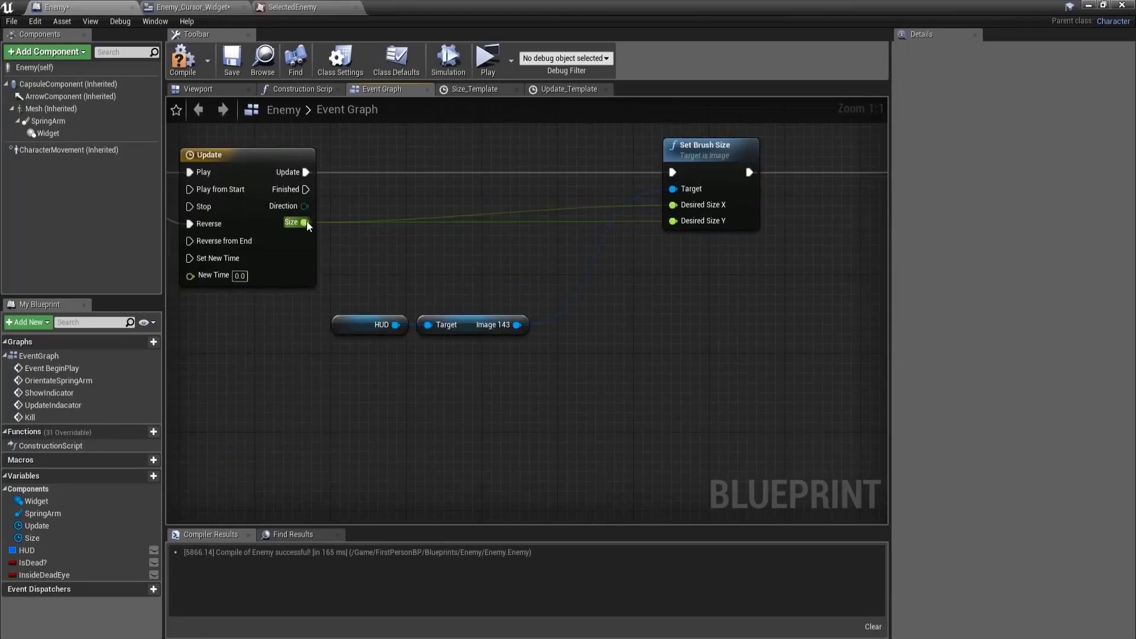
Step: Add a float less-or-equal comparison from the Enemy graph's Size output
{"action": "left_click_drag", "start_coordinate": [304, 222], "coordinate": [648, 328]}
{"action": "left_click", "coordinate": [763, 397]}
{"action": "right_click_drag", "start_coordinate": [763, 398], "coordinate": [596, 468]}
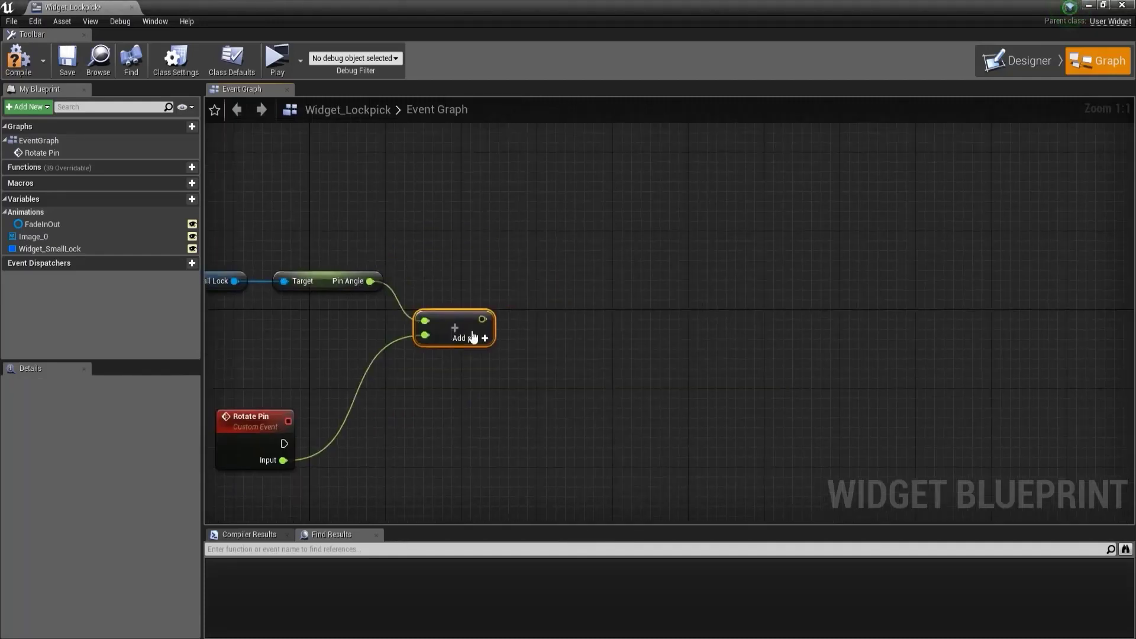
Step: Clamp the Add result with a Clamp (float) node, Max 180
{"action": "left_click_drag", "start_coordinate": [482, 319], "coordinate": [524, 325]}
{"action": "type", "text": "clamp"}
{"action": "key", "text": "Return"}
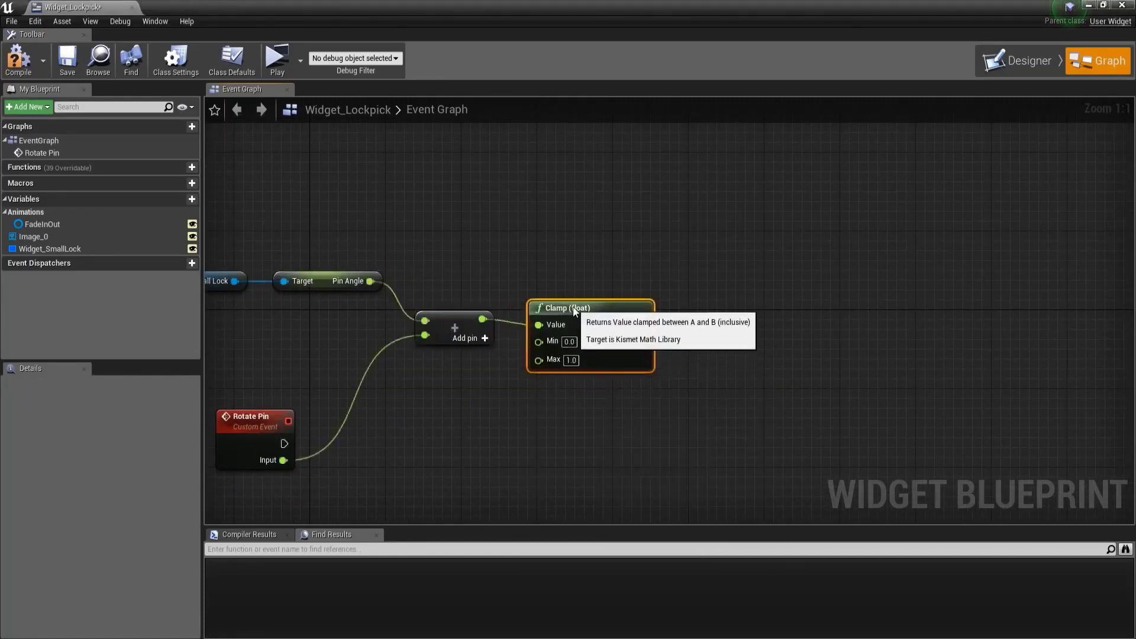
{"action": "double_click", "coordinate": [633, 350]}
{"action": "type", "text": "180"}
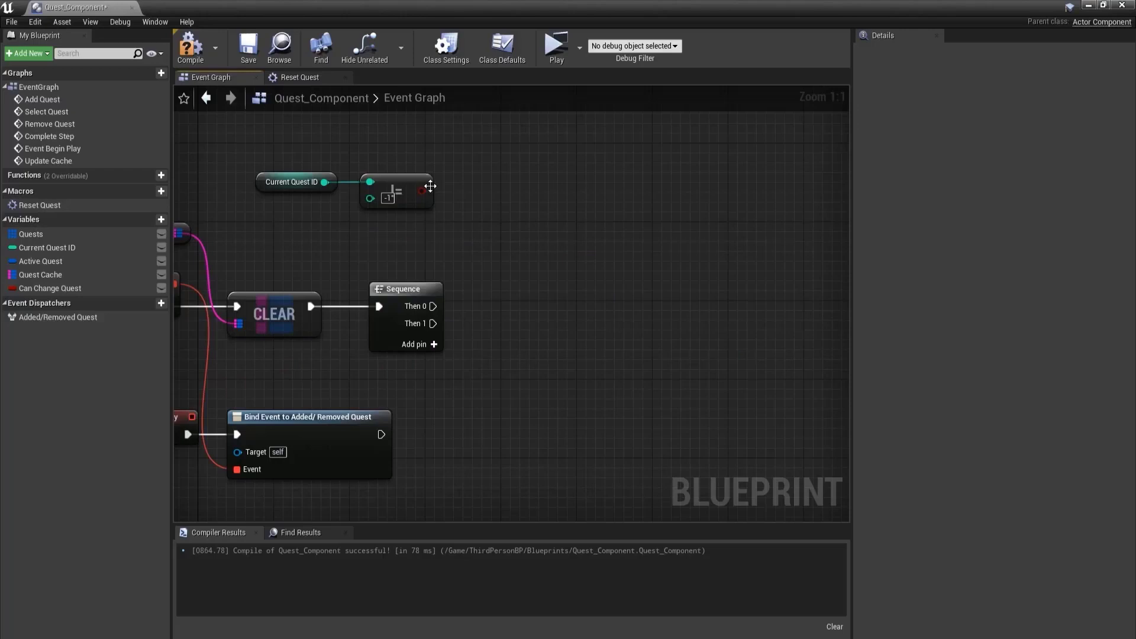
Step: Run Branch from Sequence's first output and GET the quest at Current Quest ID
{"action": "left_click_drag", "start_coordinate": [433, 306], "coordinate": [491, 202]}
{"action": "right_click_drag", "start_coordinate": [591, 296], "coordinate": [481, 373]}
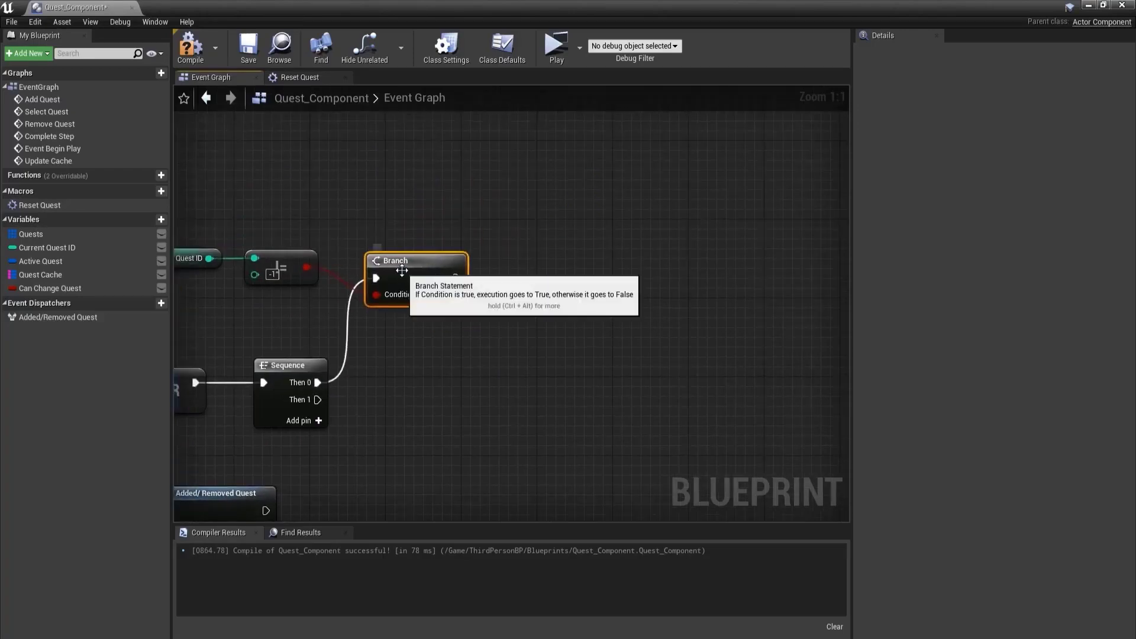
{"action": "left_click_drag", "start_coordinate": [31, 233], "coordinate": [403, 208]}
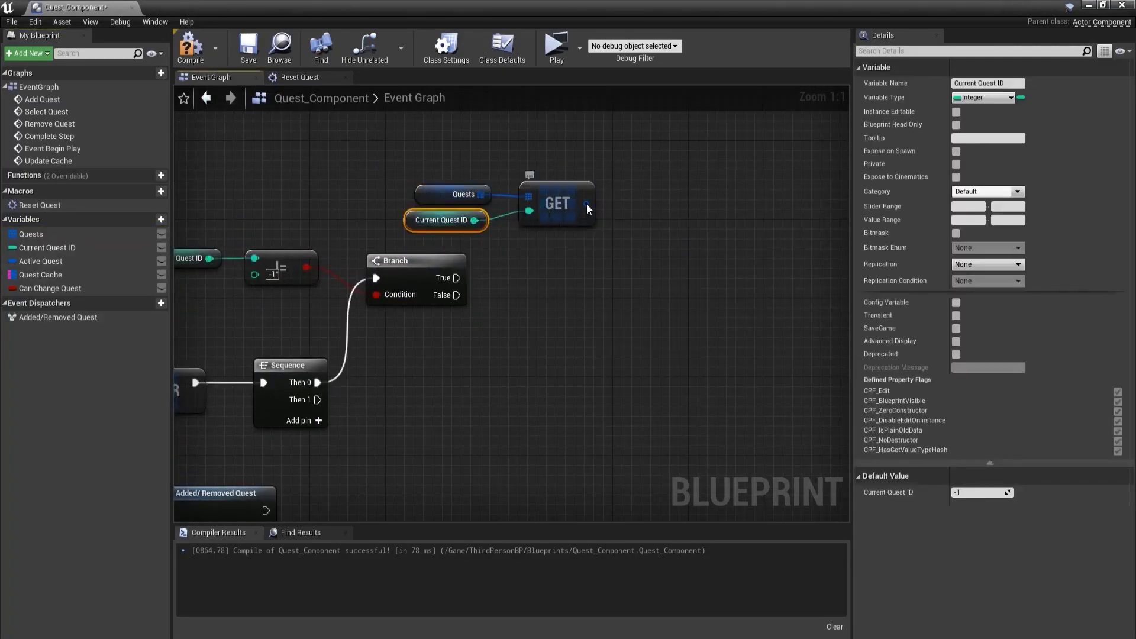
{"action": "right_click_drag", "start_coordinate": [586, 203], "coordinate": [485, 214]}
Step: Add Set members in Quest_Struct fed by Active Quest Quest Steps, running on Branch true
{"action": "left_click_drag", "start_coordinate": [485, 196], "coordinate": [528, 233]}
{"action": "type", "text": "set m"}
{"action": "key", "text": "Return"}
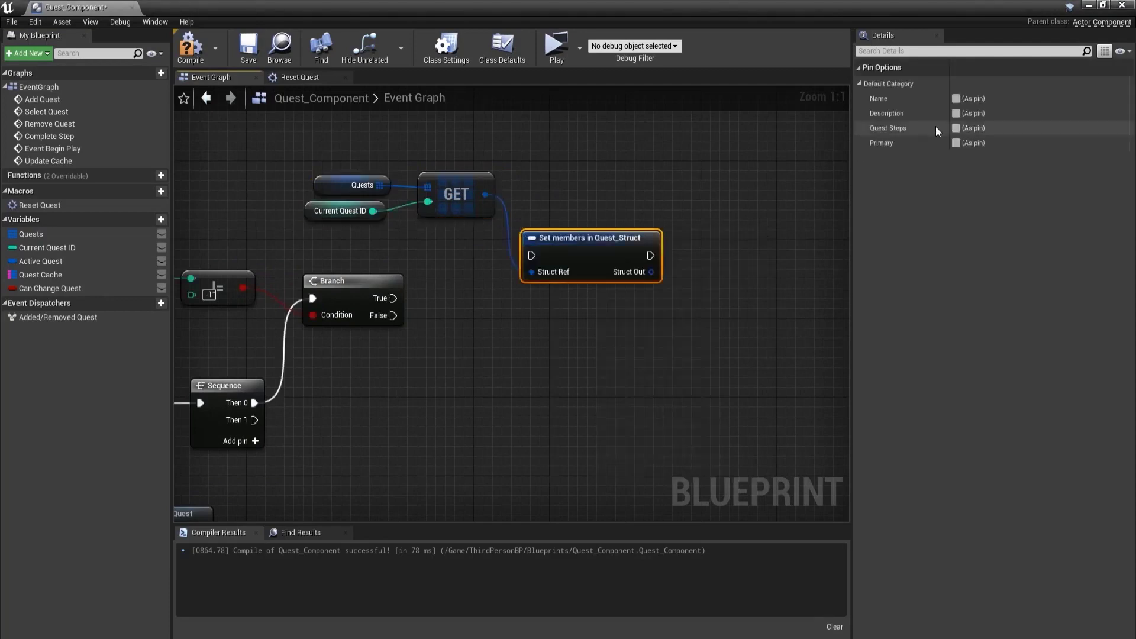
{"action": "left_click", "coordinate": [955, 128]}
{"action": "left_click_drag", "start_coordinate": [40, 261], "coordinate": [354, 426]}
{"action": "left_click_drag", "start_coordinate": [400, 384], "coordinate": [531, 331]}
{"action": "right_click_drag", "start_coordinate": [608, 397], "coordinate": [635, 318]}
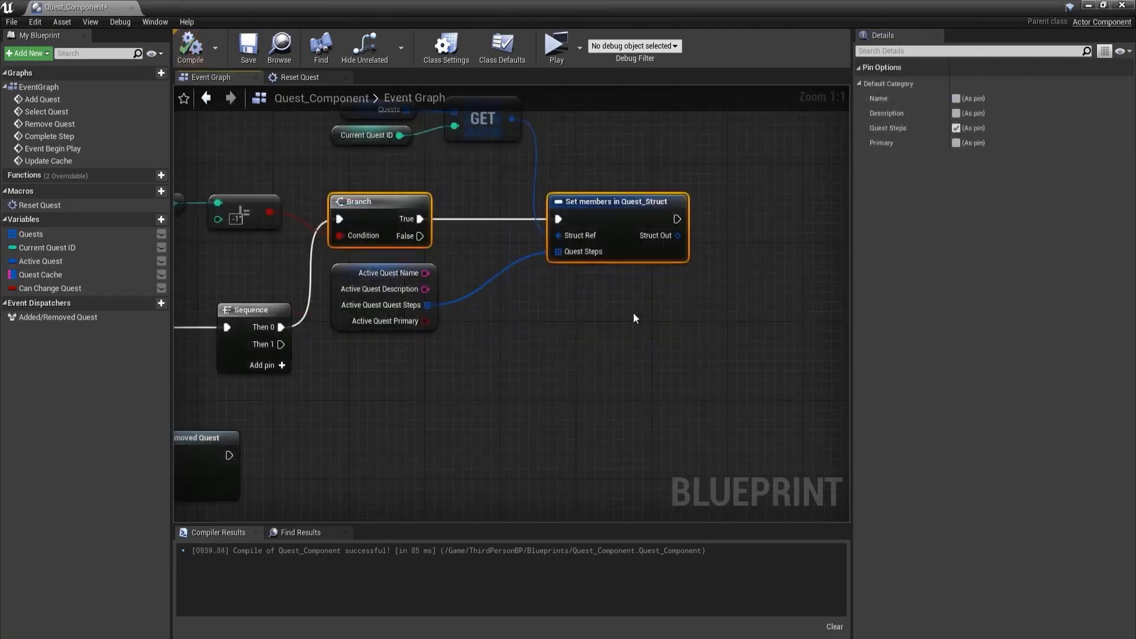
Step: Add a For Each Loop over Quests and place a Quest Cache getter
{"action": "left_click_drag", "start_coordinate": [30, 233], "coordinate": [445, 347]}
{"action": "type", "text": "for each"}
{"action": "key", "text": "Return"}
{"action": "left_click_drag", "start_coordinate": [345, 323], "coordinate": [392, 362]}
{"action": "scroll", "coordinate": [457, 396], "scroll_direction": "down", "scroll_amount": 3}
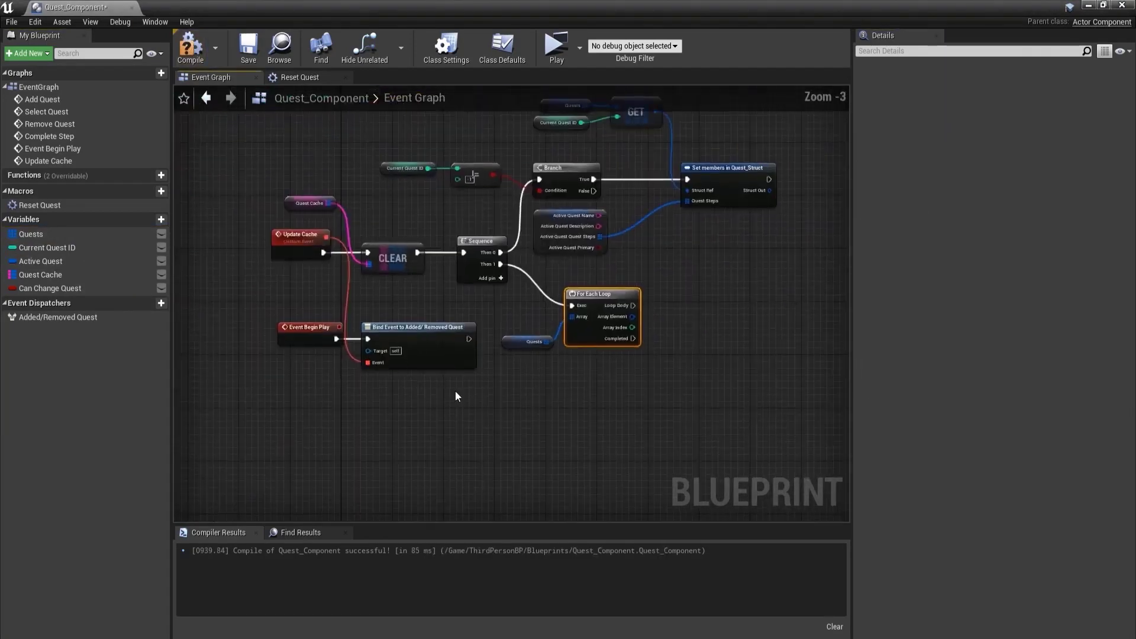
{"action": "scroll", "coordinate": [457, 396], "scroll_direction": "up", "scroll_amount": 4}
{"action": "left_click_drag", "start_coordinate": [40, 274], "coordinate": [373, 253]}
{"action": "left_click_drag", "start_coordinate": [373, 254], "coordinate": [449, 260]}
Step: Add an ADD node for Quest Cache and a Get Active Quest node from Quest Ref
{"action": "type", "text": "add"}
{"action": "key", "text": "Return"}
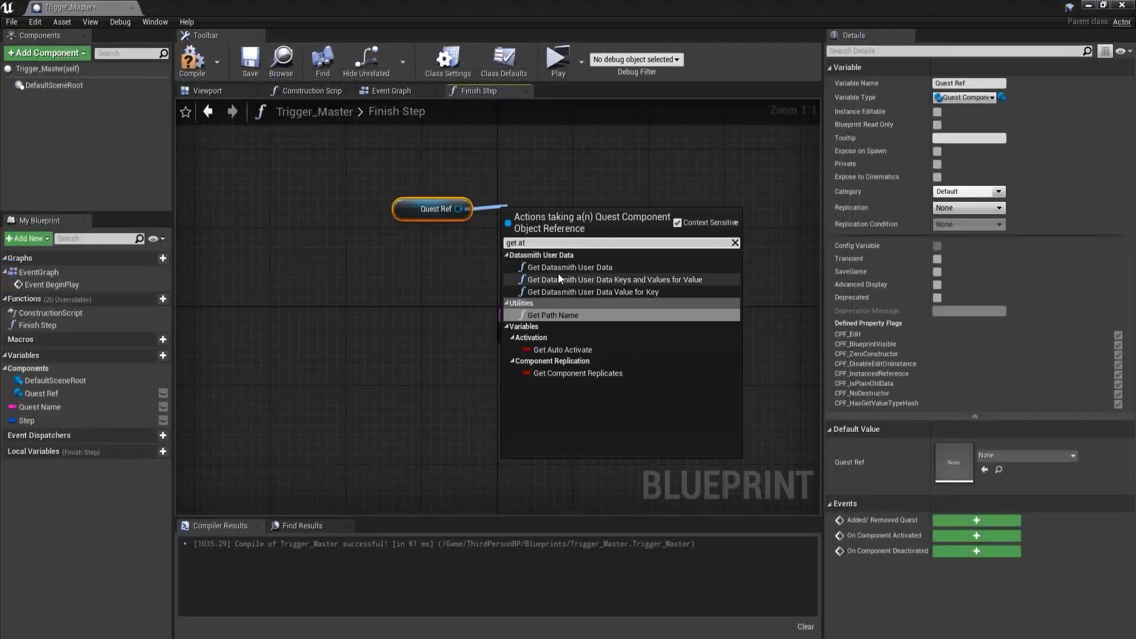
{"action": "key", "text": "BackSpace"}
{"action": "type", "text": "ctive quest"}
{"action": "key", "text": "Return"}
Step: Shift both new nodes left, split the active quest output, and add a length node from Quest Steps
{"action": "left_click_drag", "start_coordinate": [363, 181], "coordinate": [624, 230]}
{"action": "left_click_drag", "start_coordinate": [561, 207], "coordinate": [456, 199]}
{"action": "right_click", "coordinate": [489, 204]}
{"action": "left_click", "coordinate": [518, 243]}
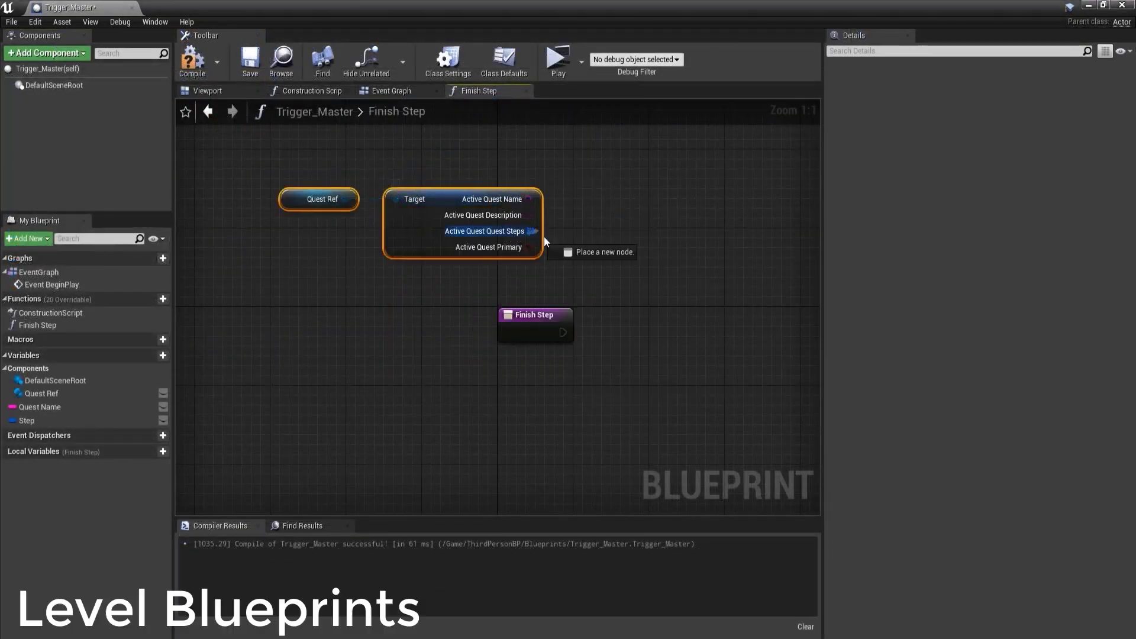
{"action": "left_click_drag", "start_coordinate": [544, 240], "coordinate": [558, 241]}
{"action": "type", "text": "length"}
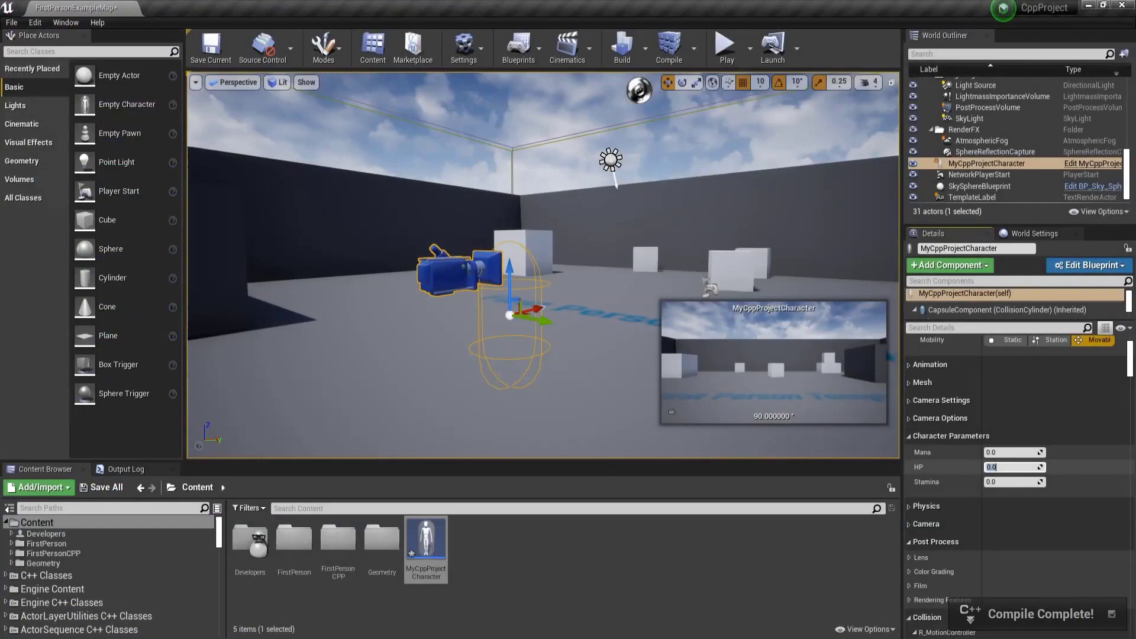
Step: Set HP to 50, add a SET Stamina node, and wire the Branch False path to a new SET Mana node
{"action": "type", "text": "50"}
{"action": "key", "text": "Return"}
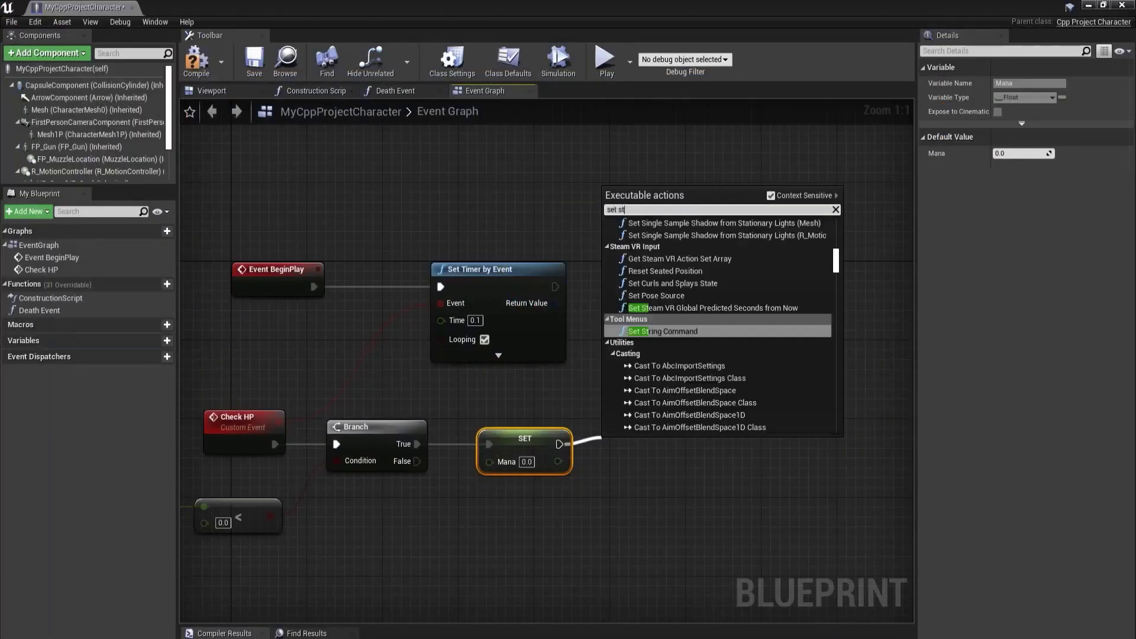
{"action": "left_click", "coordinate": [710, 324]}
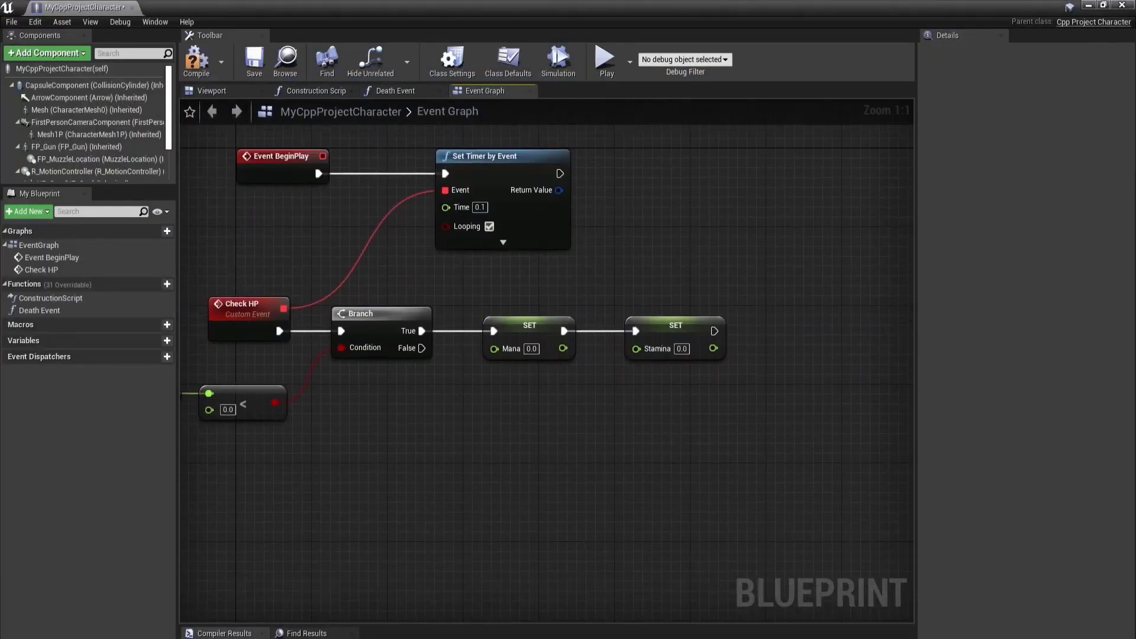
{"action": "left_click_drag", "start_coordinate": [421, 348], "coordinate": [501, 430]}
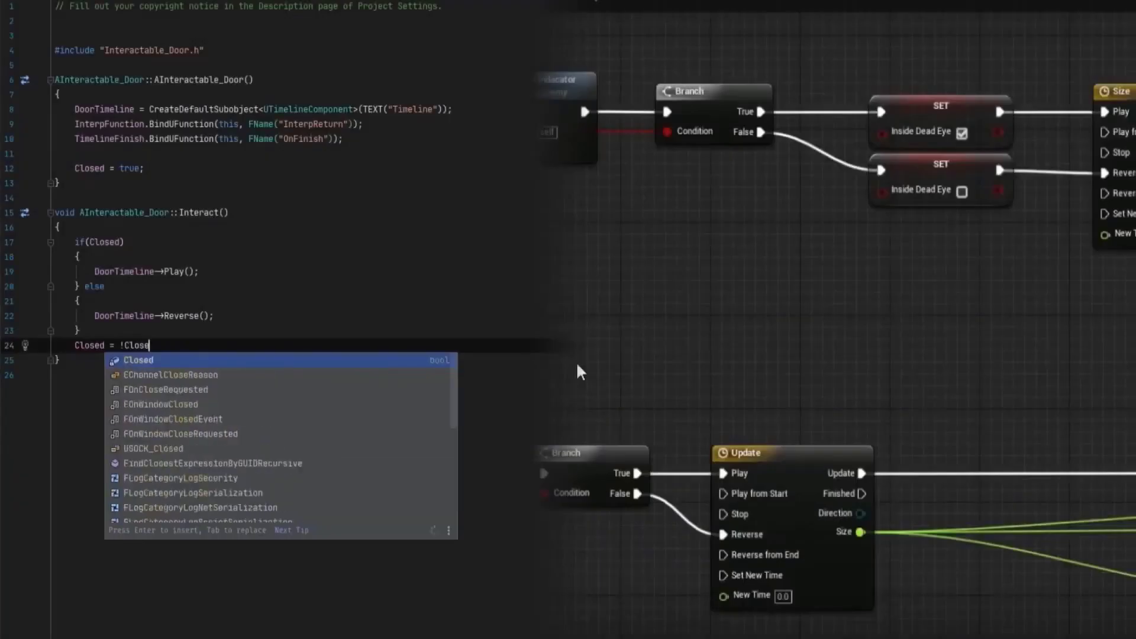
{"action": "type", "text": ";"}
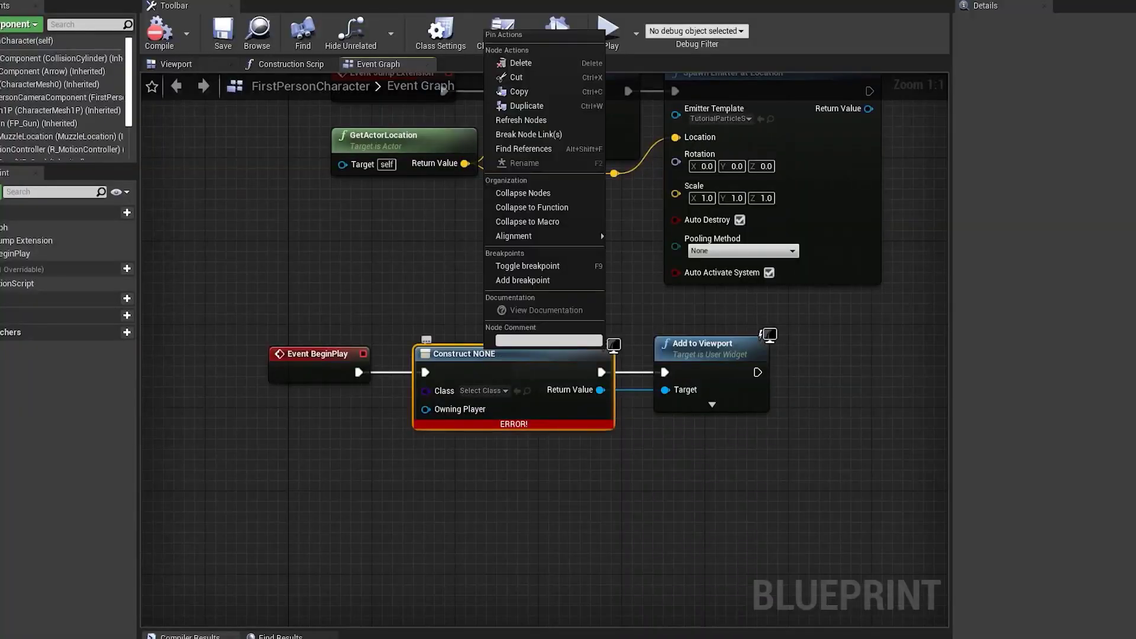
Step: Set the Create Widget node's class to HUD
{"action": "left_click", "coordinate": [515, 405]}
{"action": "left_click", "coordinate": [541, 455]}
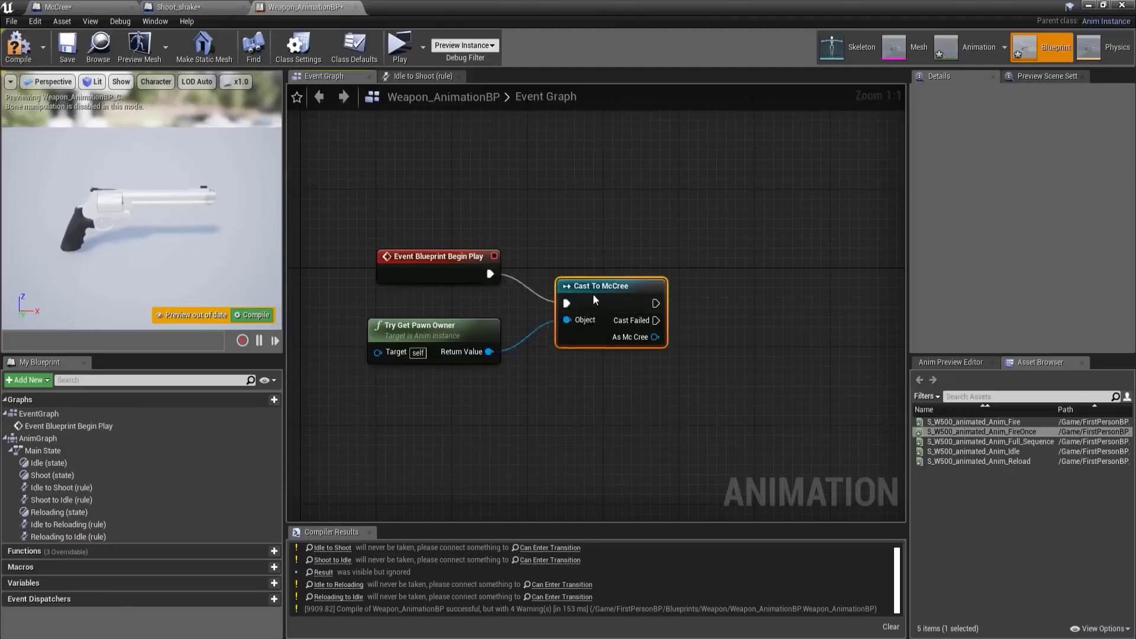
{"action": "right_click_drag", "start_coordinate": [594, 300], "coordinate": [472, 292]}
Step: Promote the As Mc Cree output to a new variable named Player
{"action": "right_click", "coordinate": [522, 336]}
{"action": "left_click", "coordinate": [641, 356]}
{"action": "type", "text": "P"}
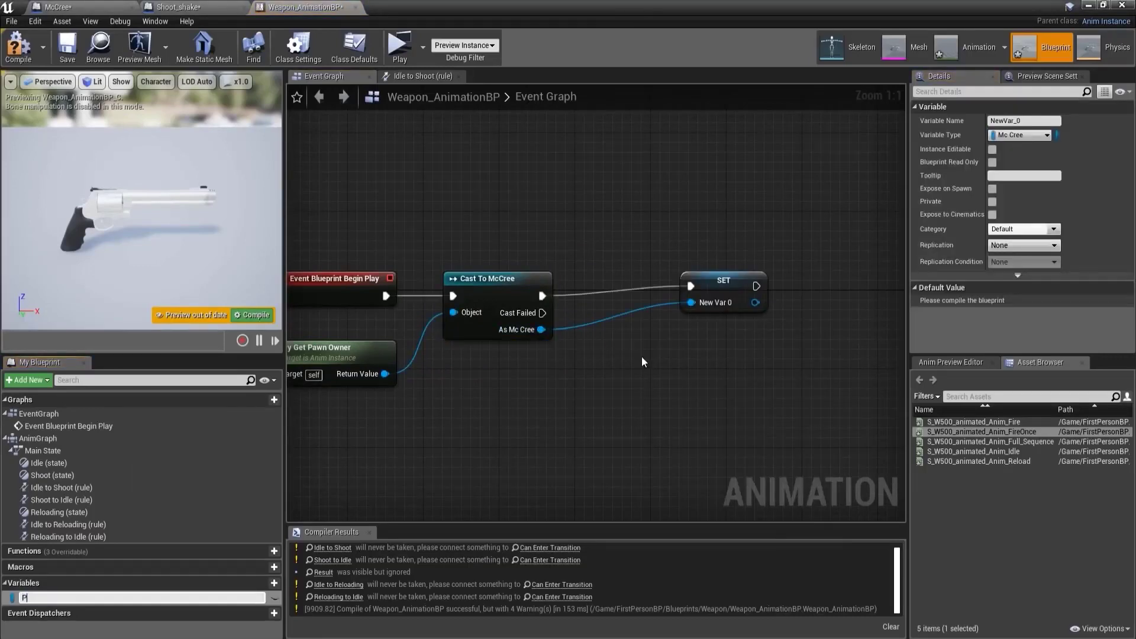
{"action": "type", "text": "layer"}
{"action": "key", "text": "Return"}
Step: Add a Set Timer by Event node after the SET Player node
{"action": "left_click_drag", "start_coordinate": [722, 280], "coordinate": [634, 287]}
{"action": "right_click_drag", "start_coordinate": [650, 384], "coordinate": [521, 391]}
{"action": "left_click_drag", "start_coordinate": [530, 302], "coordinate": [590, 308]}
{"action": "type", "text": "set timer by"}
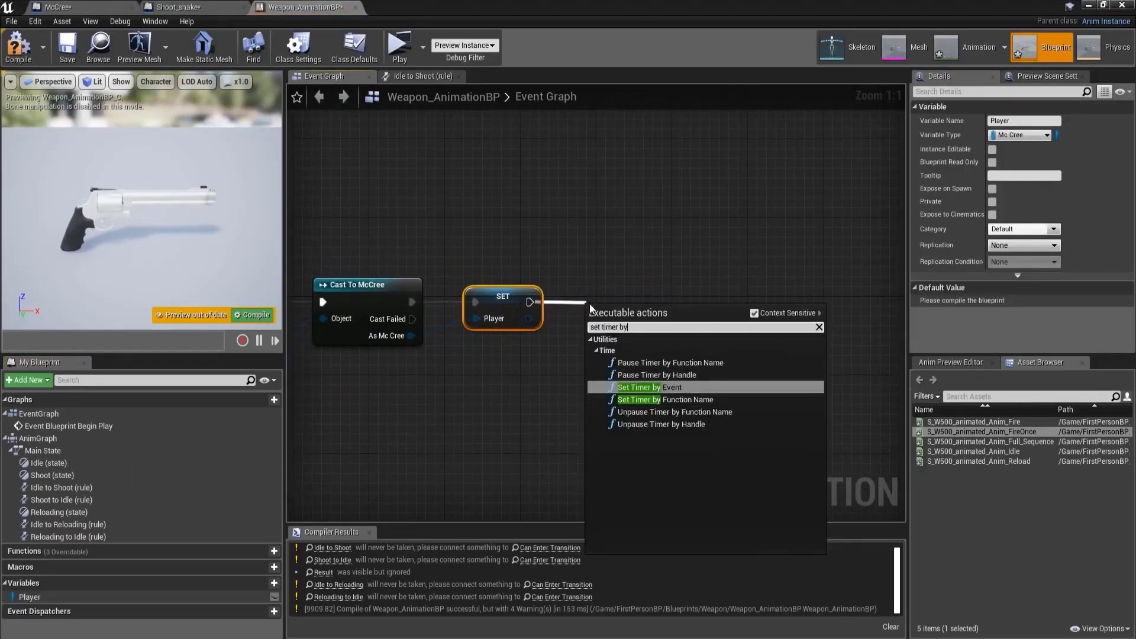
{"action": "key", "text": "Return"}
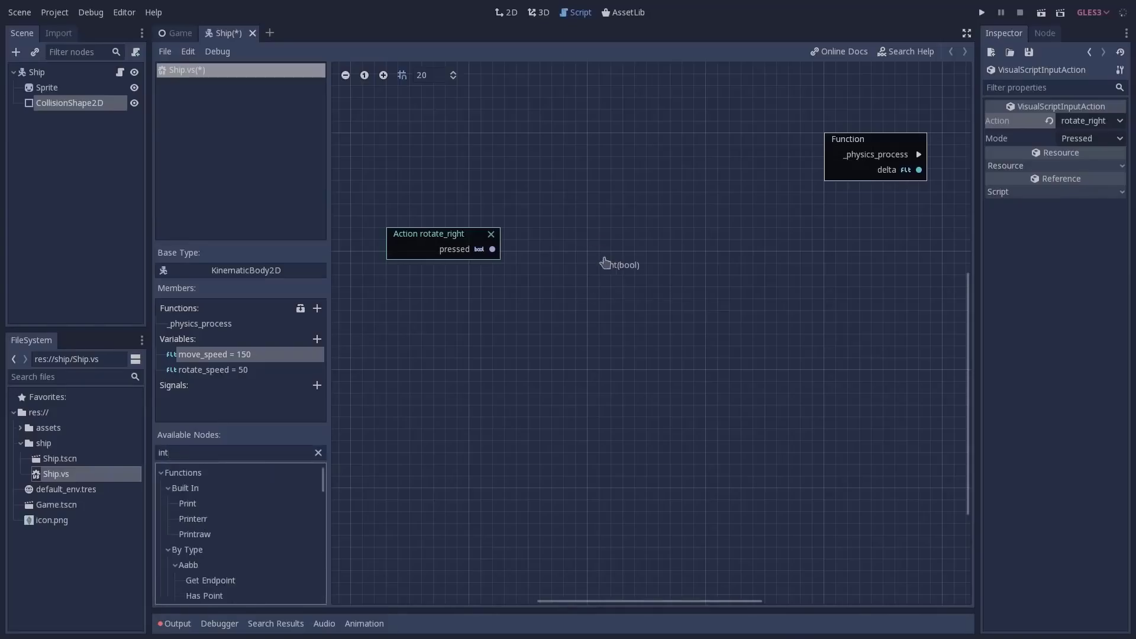
Step: Place Construct int nodes for rotate_right and a duplicate set to rotate_left
{"action": "left_click_drag", "start_coordinate": [604, 262], "coordinate": [604, 263]}
{"action": "left_click_drag", "start_coordinate": [719, 311], "coordinate": [387, 210]}
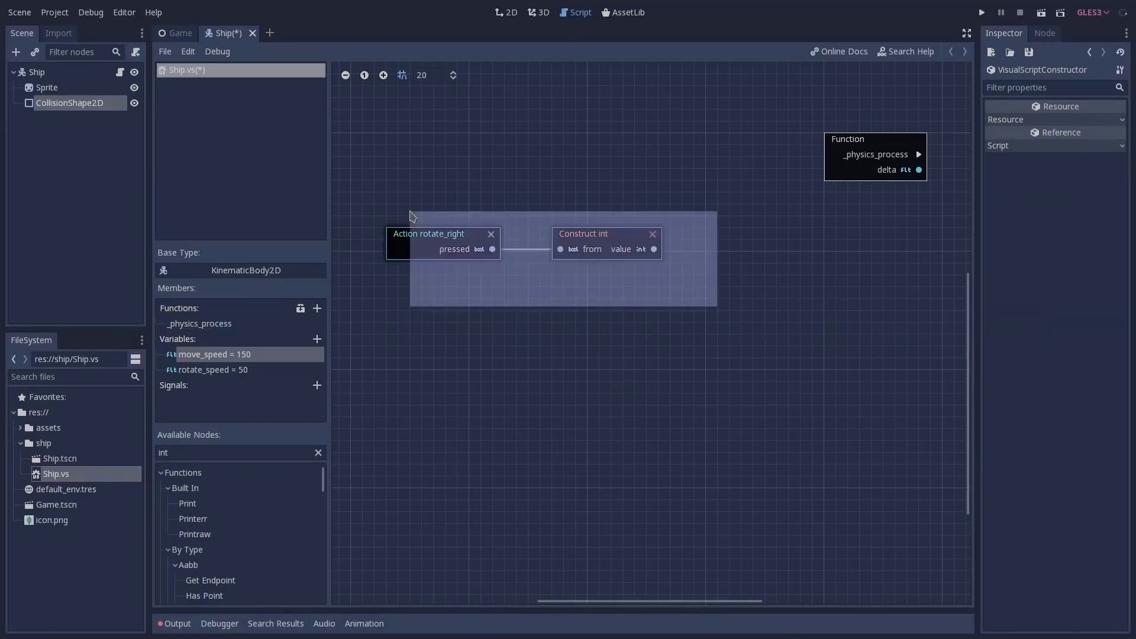
{"action": "key", "text": "ctrl+d"}
{"action": "left_click_drag", "start_coordinate": [596, 267], "coordinate": [584, 326]}
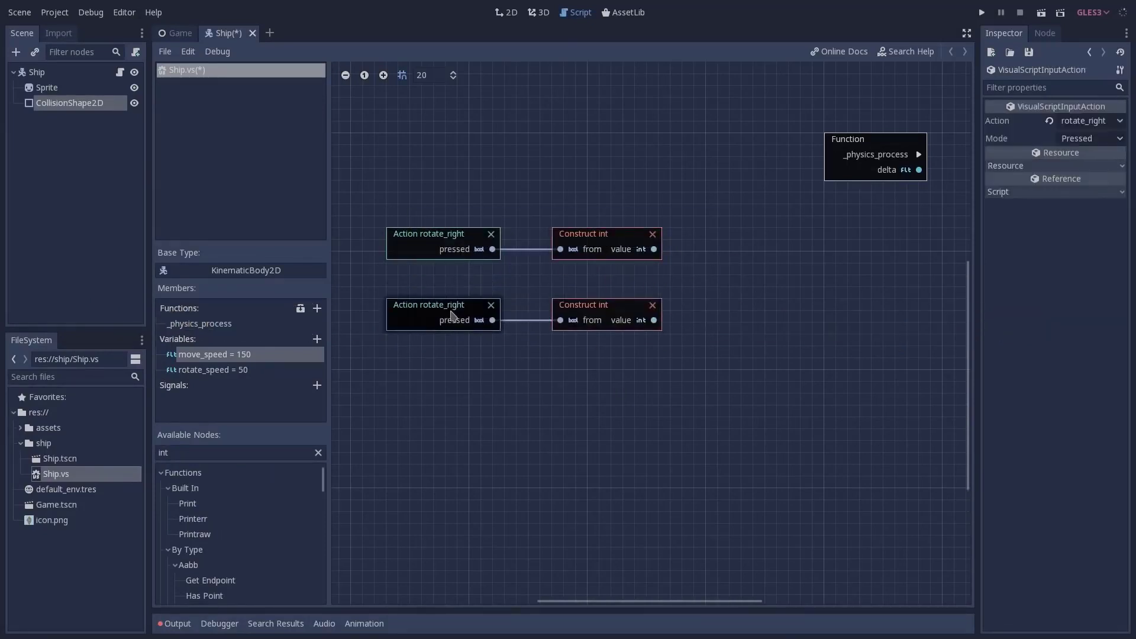
{"action": "left_click", "coordinate": [1088, 121]}
{"action": "left_click", "coordinate": [1089, 349]}
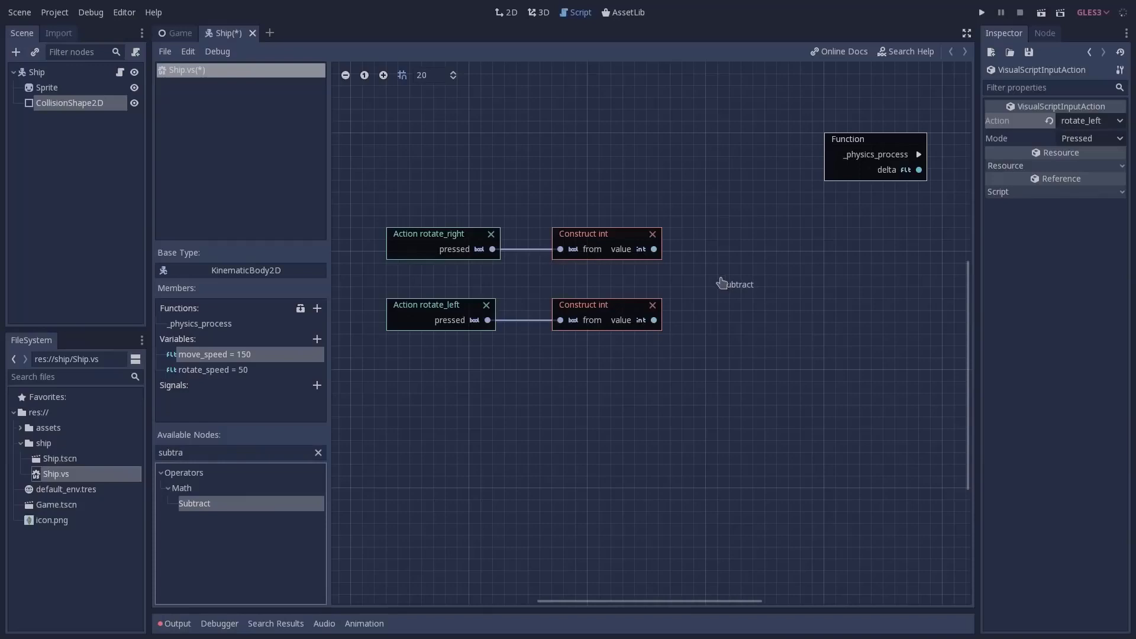
Step: Add a Subtract node fed by rotate_right and place a Get rotate_speed node
{"action": "left_click_drag", "start_coordinate": [721, 282], "coordinate": [722, 283]}
{"action": "left_click_drag", "start_coordinate": [654, 249], "coordinate": [724, 297]}
{"action": "scroll", "coordinate": [592, 314], "scroll_direction": "right", "scroll_amount": 5}
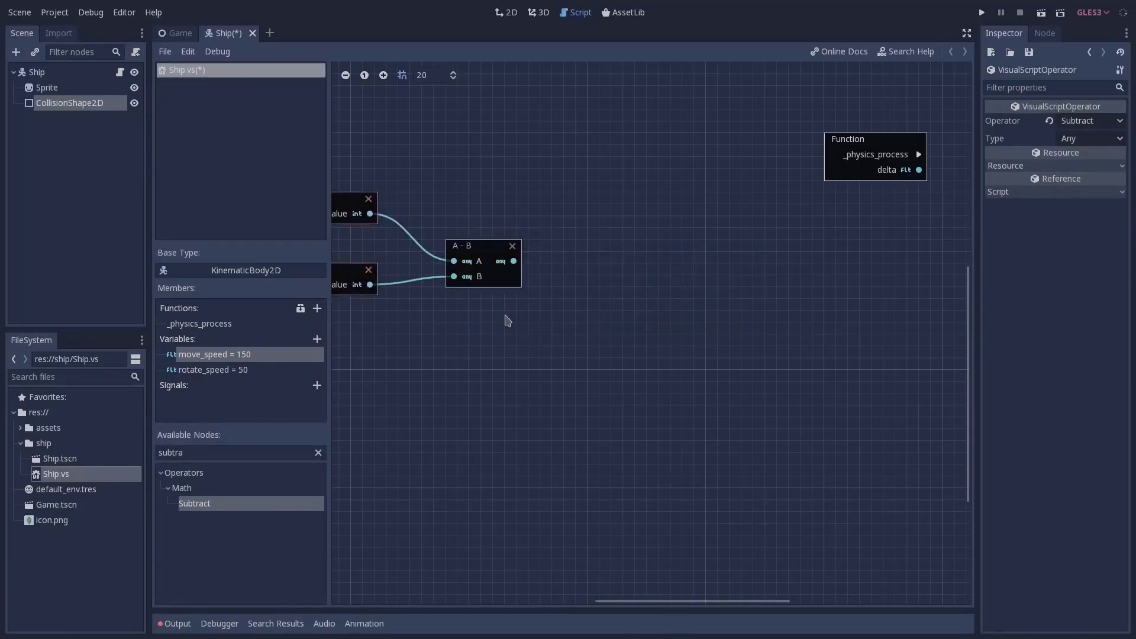
{"action": "left_click", "coordinate": [184, 371]}
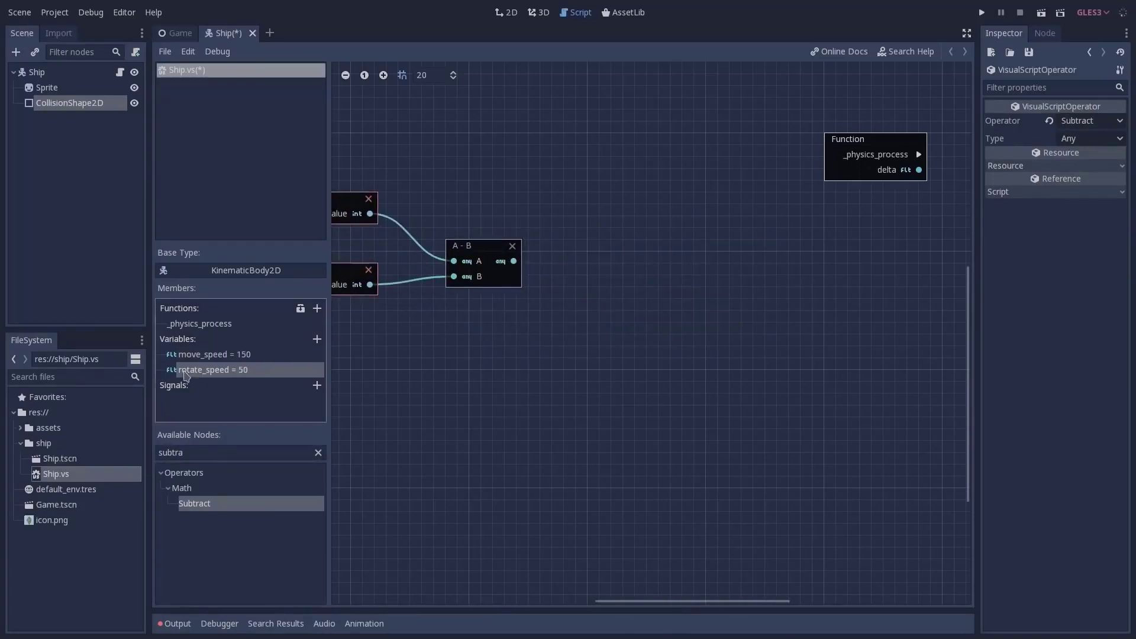
{"action": "left_click_drag", "start_coordinate": [619, 320], "coordinate": [482, 324]}
Step: Turn a copy of the subtraction into a Multiply node fed by the difference, then paste a second Multiply
{"action": "left_click", "coordinate": [479, 246]}
{"action": "key", "text": "ctrl+c"}
{"action": "key", "text": "ctrl+v"}
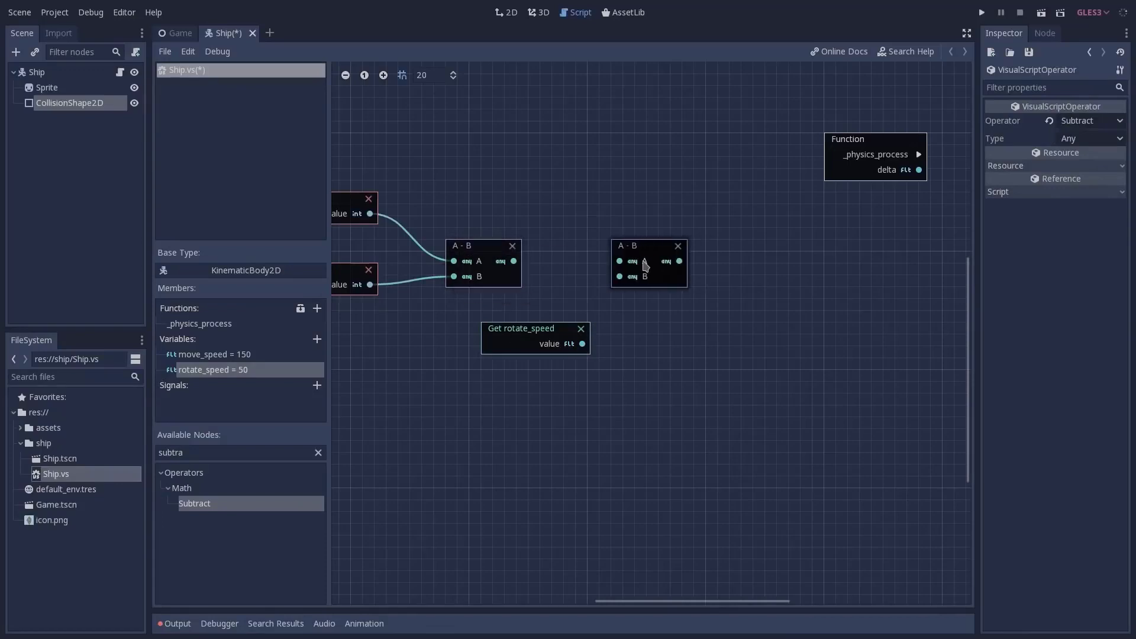
{"action": "left_click", "coordinate": [1089, 120]}
{"action": "left_click", "coordinate": [1078, 253]}
{"action": "left_click_drag", "start_coordinate": [514, 261], "coordinate": [620, 261]}
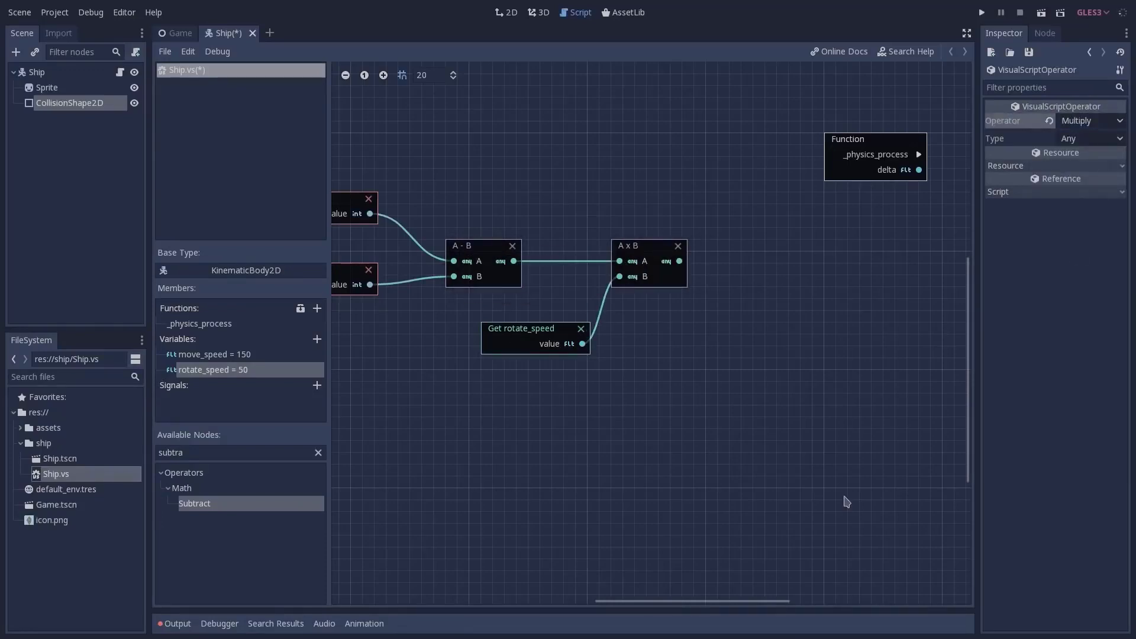
{"action": "key", "text": "ctrl+c"}
{"action": "key", "text": "ctrl+v"}
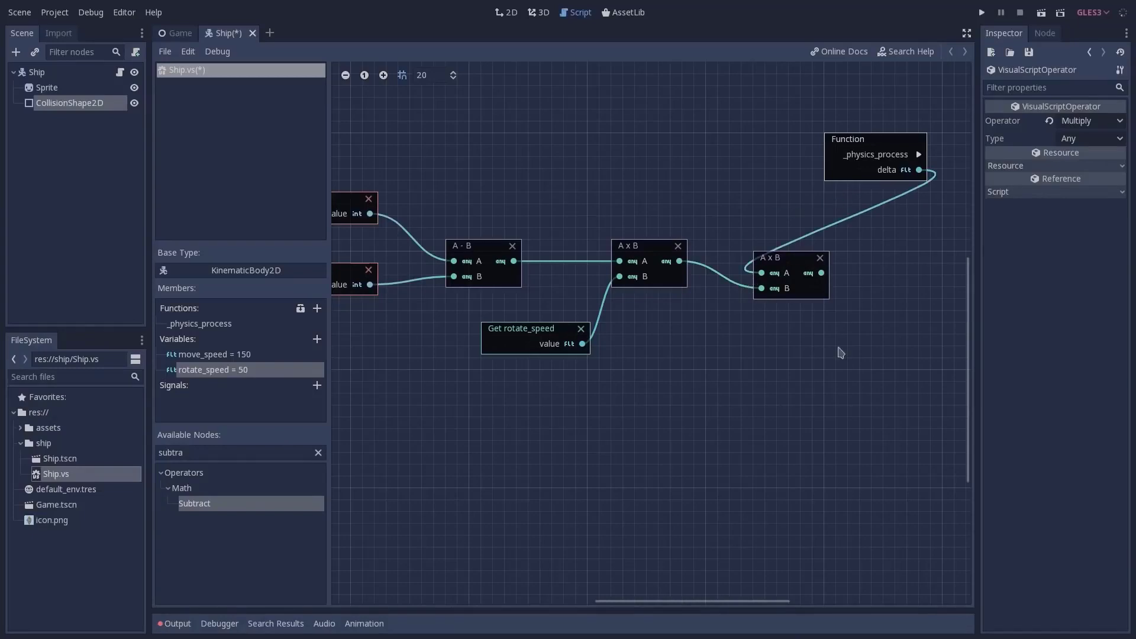
Step: Add Set and Get rotation_degrees nodes for the Ship and arrange them
{"action": "left_click", "coordinate": [37, 72]}
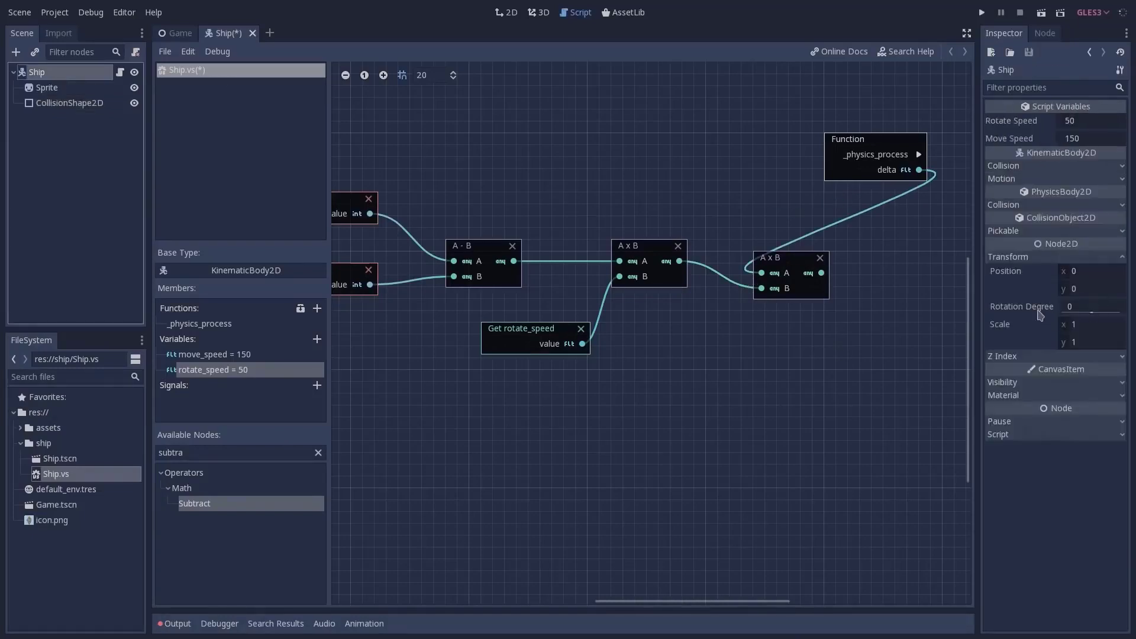
{"action": "left_click_drag", "start_coordinate": [1039, 315], "coordinate": [710, 366]}
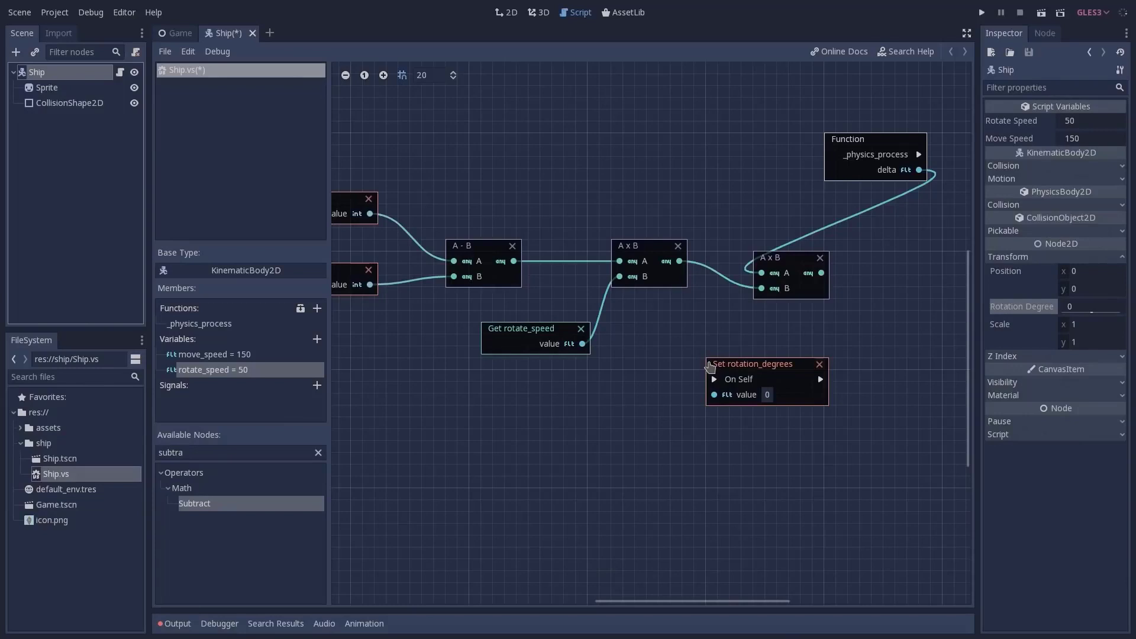
{"action": "left_click_drag", "start_coordinate": [848, 325], "coordinate": [847, 325]}
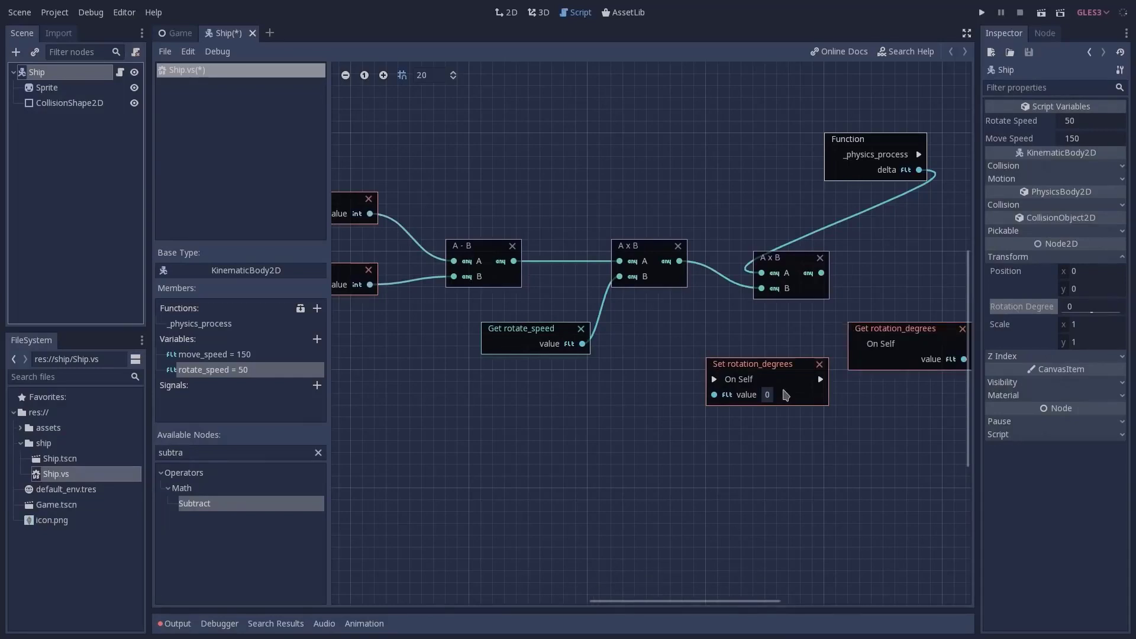
{"action": "left_click_drag", "start_coordinate": [786, 395], "coordinate": [963, 265]}
{"action": "left_click_drag", "start_coordinate": [942, 326], "coordinate": [717, 373]}
Step: Turn a duplicate Multiply node into an Add node and feed its sum into Set rotation_degrees
{"action": "left_click", "coordinate": [813, 274]}
{"action": "key", "text": "ctrl+d"}
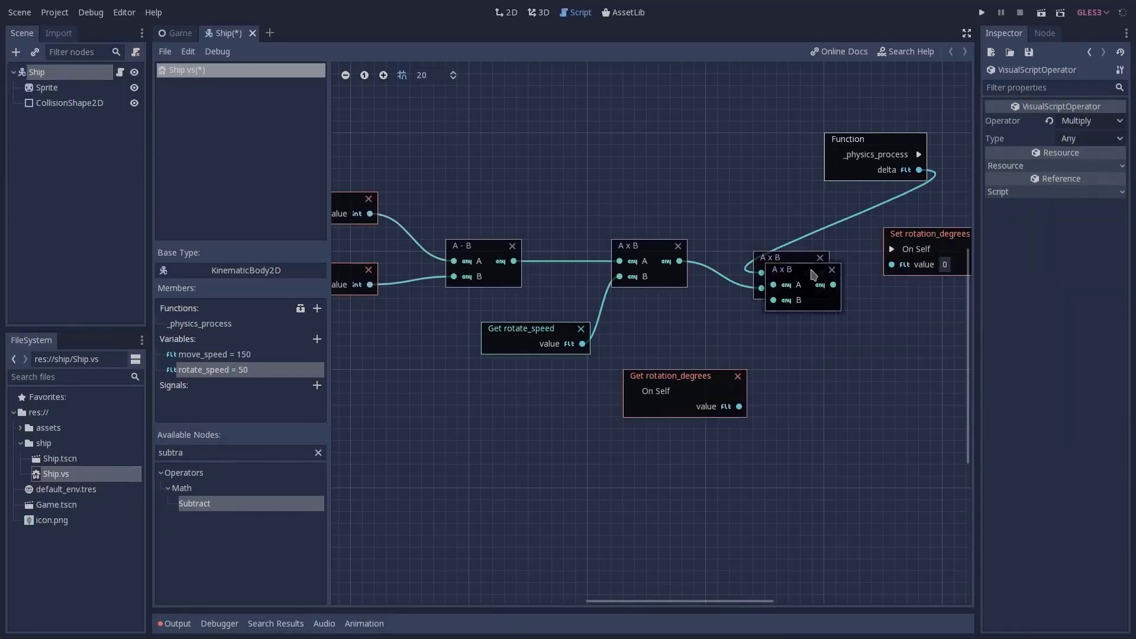
{"action": "left_click_drag", "start_coordinate": [813, 274], "coordinate": [837, 356]}
{"action": "left_click", "coordinate": [1091, 120]}
{"action": "left_click", "coordinate": [1060, 212]}
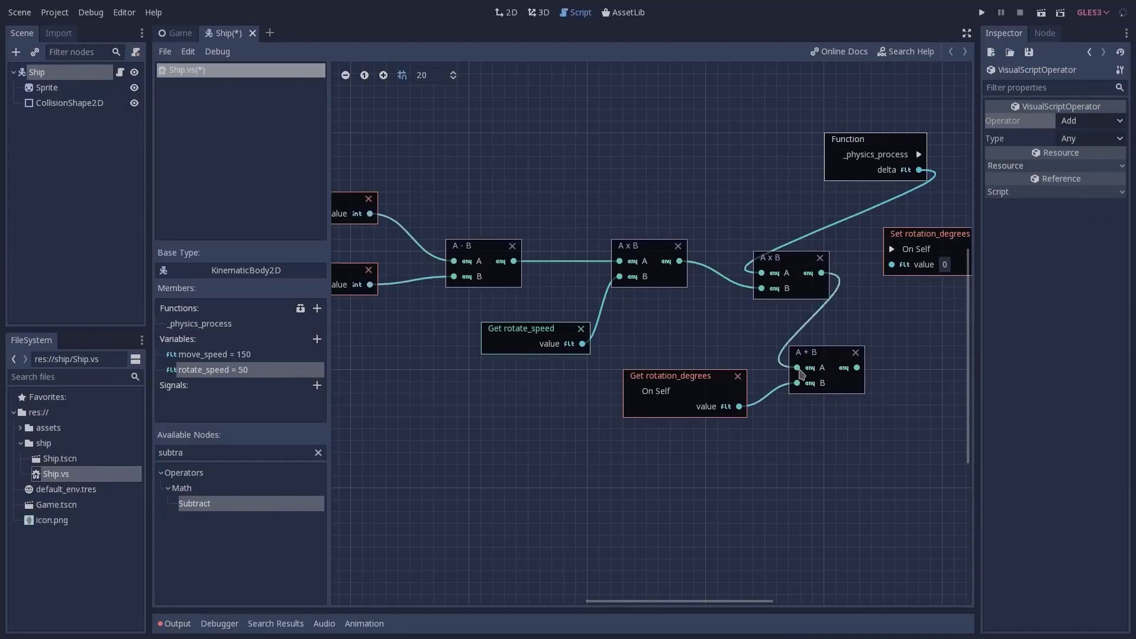
{"action": "middle_click_drag", "start_coordinate": [881, 193], "coordinate": [710, 271]}
{"action": "left_click_drag", "start_coordinate": [721, 347], "coordinate": [719, 343]}
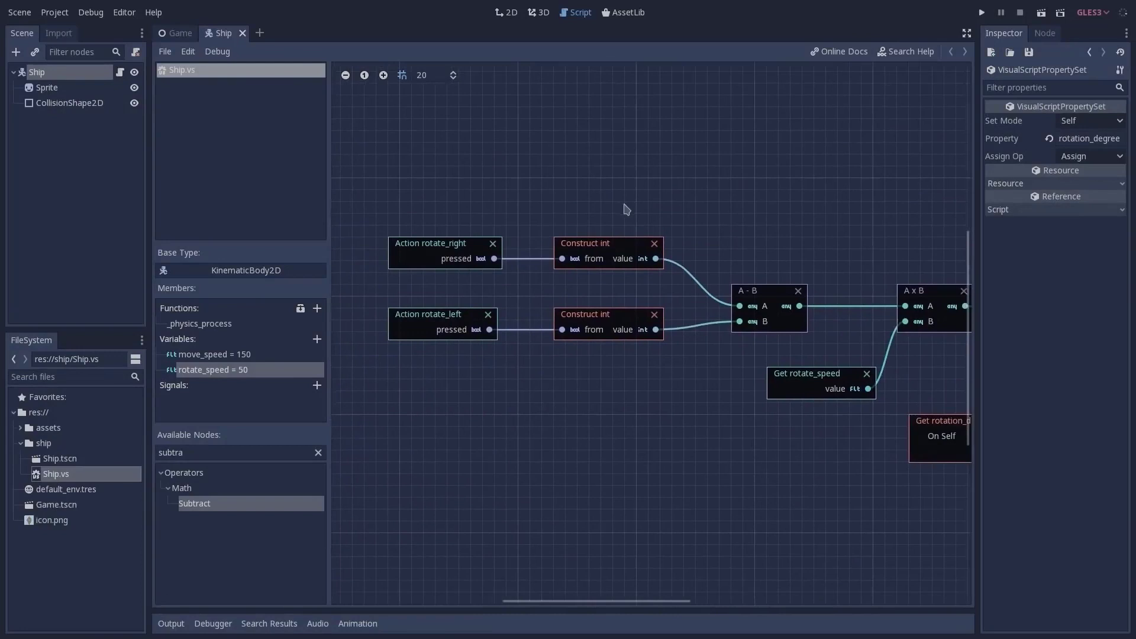
Step: Duplicate the input and speed calculation nodes and start changing the copied rotate_right action
{"action": "key", "text": "ctrl+d"}
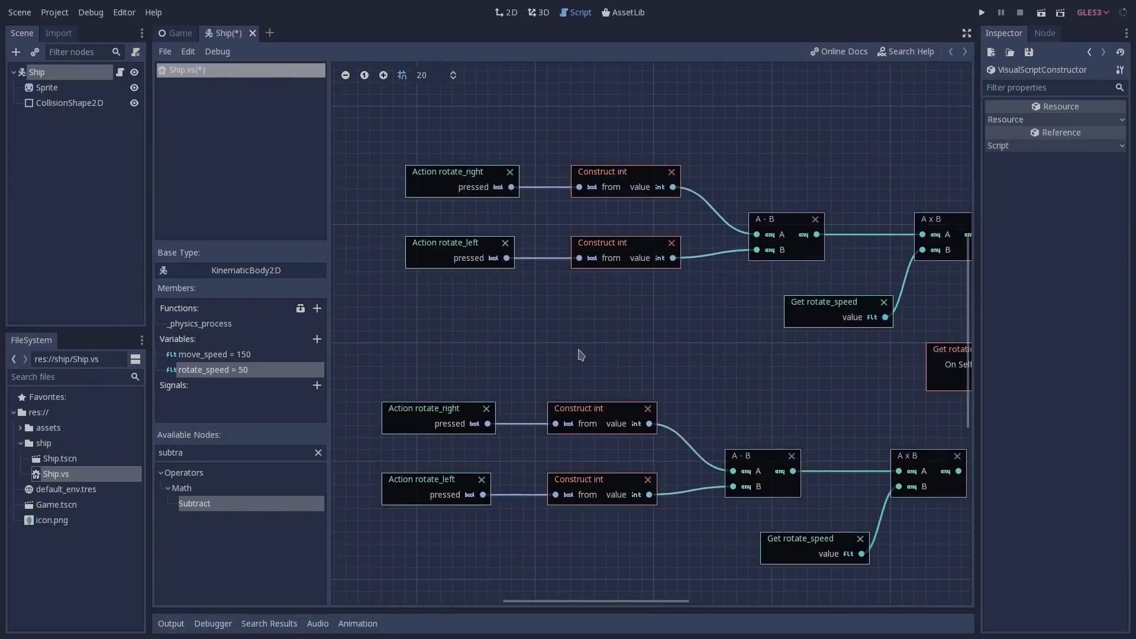
{"action": "left_click", "coordinate": [428, 408]}
{"action": "left_click", "coordinate": [1025, 163]}
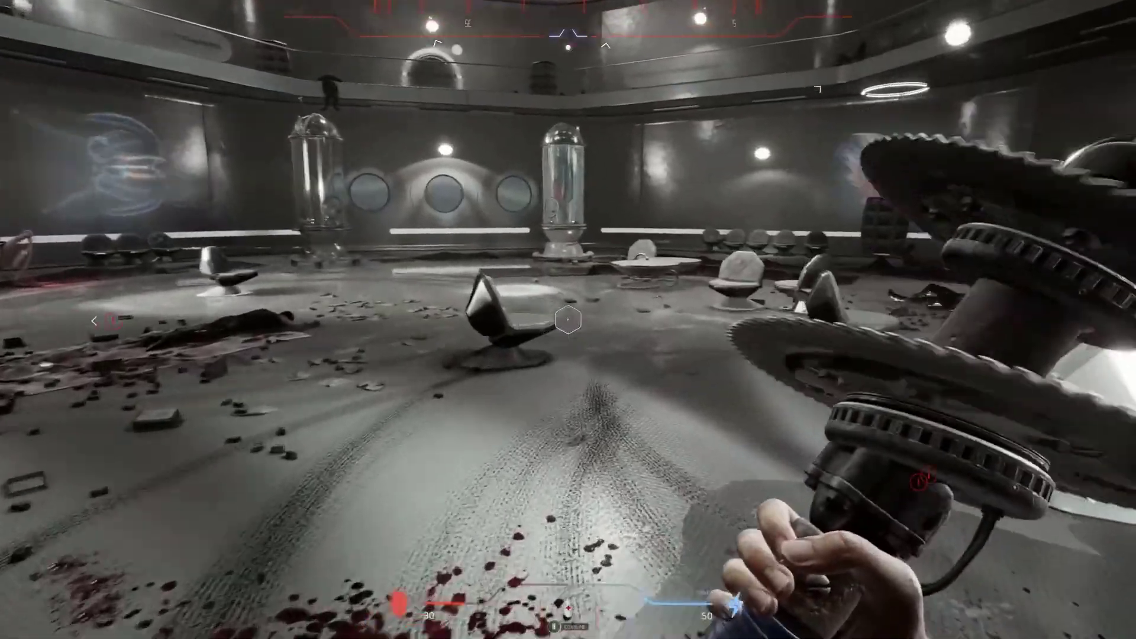